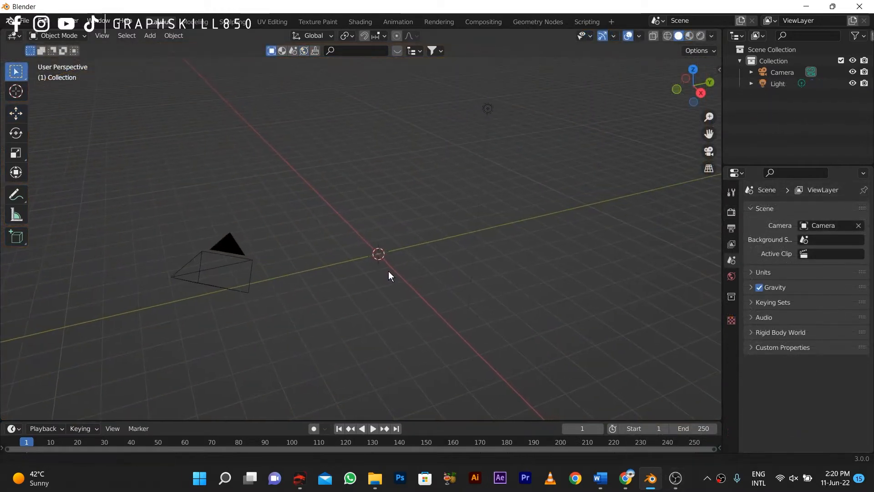
Add a cylinder mesh at the world origin
middle_click_drag(324, 281, 379, 260)
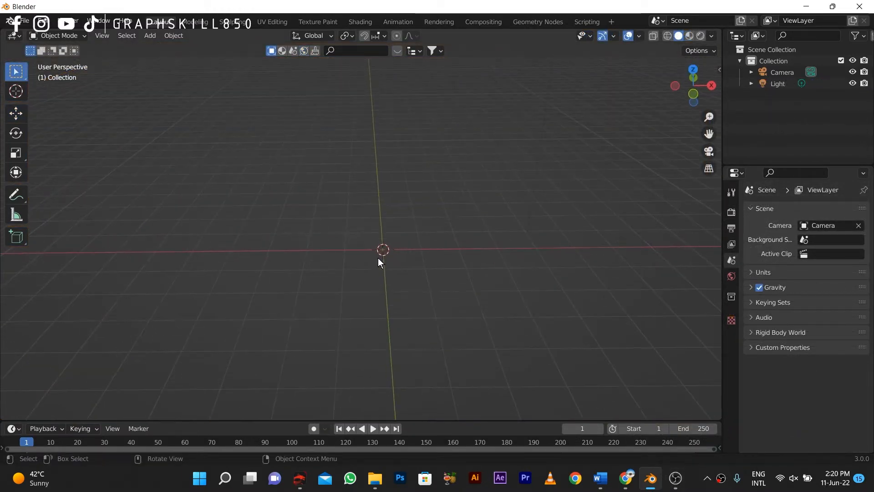
key("shift+a")
mouse_move(349, 232)
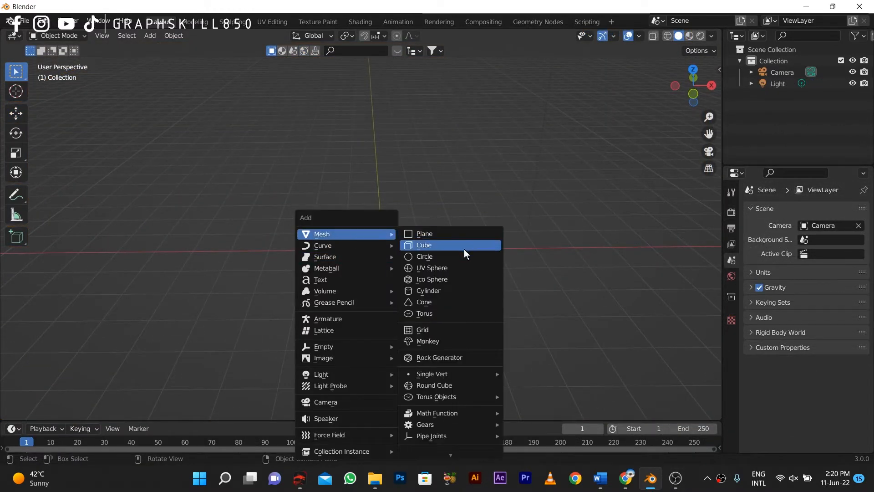
left_click(444, 292)
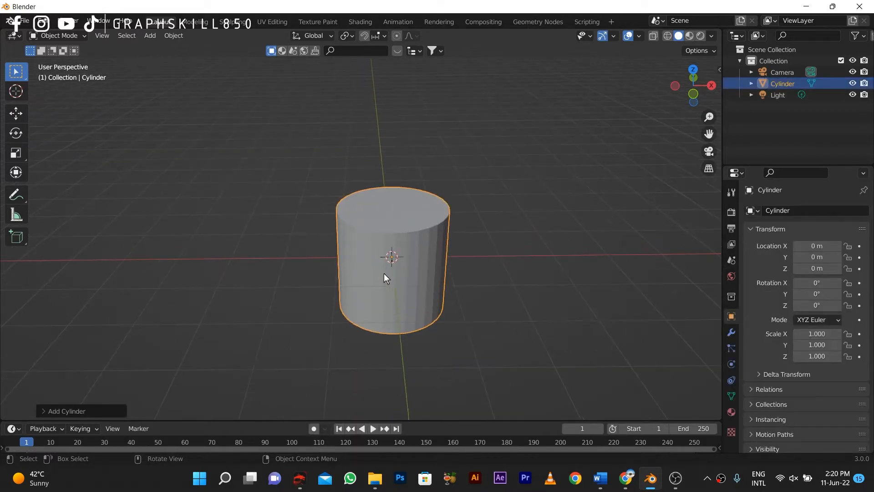
Flatten the cylinder into a thin disc by scaling it along Z to about -0.052
key("s")
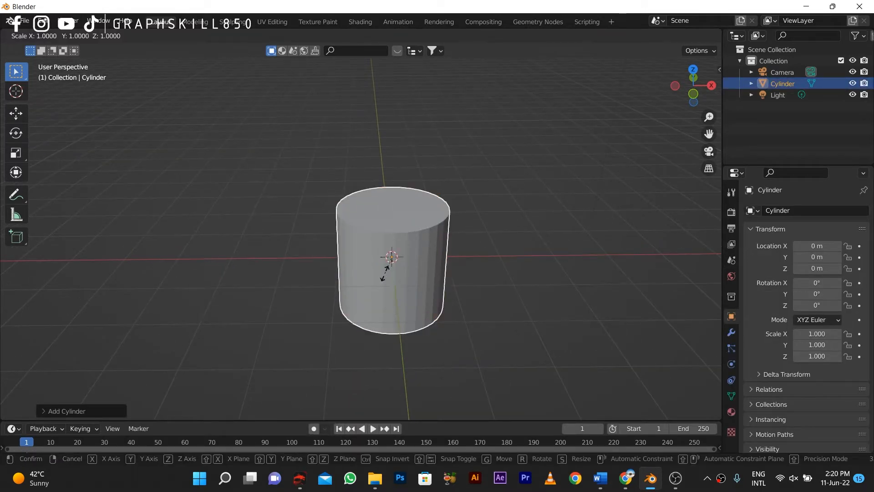
key("z")
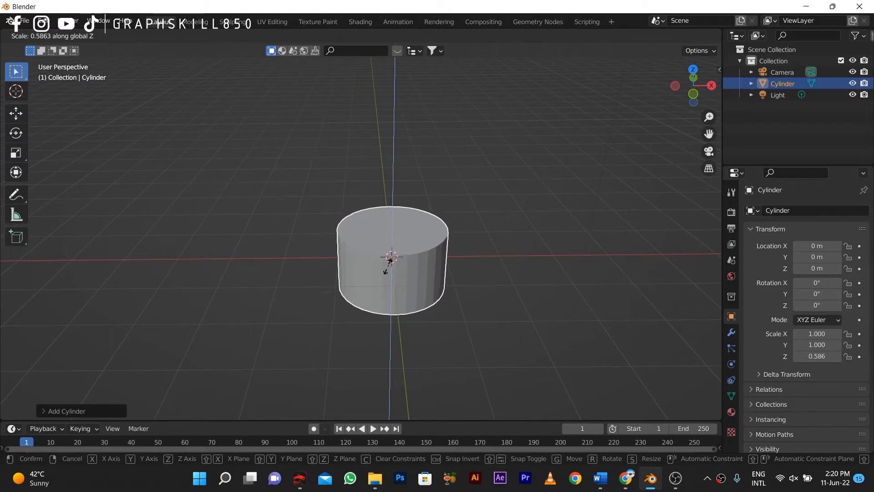
left_click(390, 271)
key("s")
key("z")
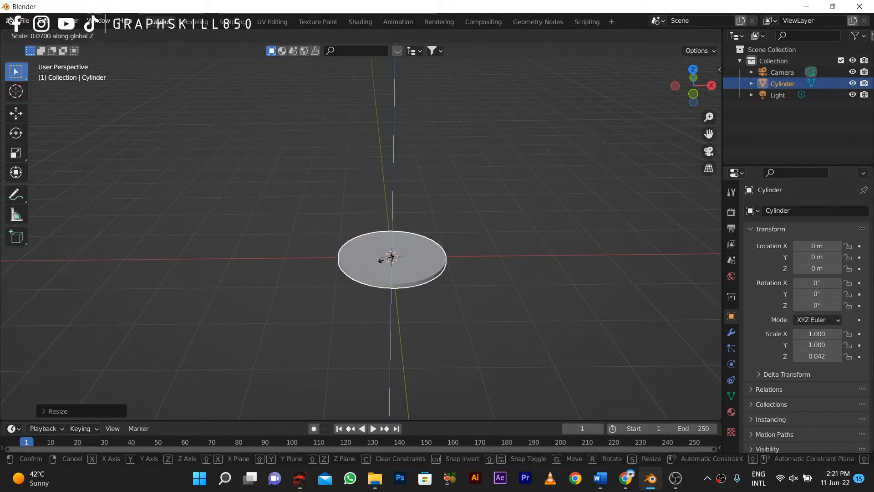
left_click(392, 259)
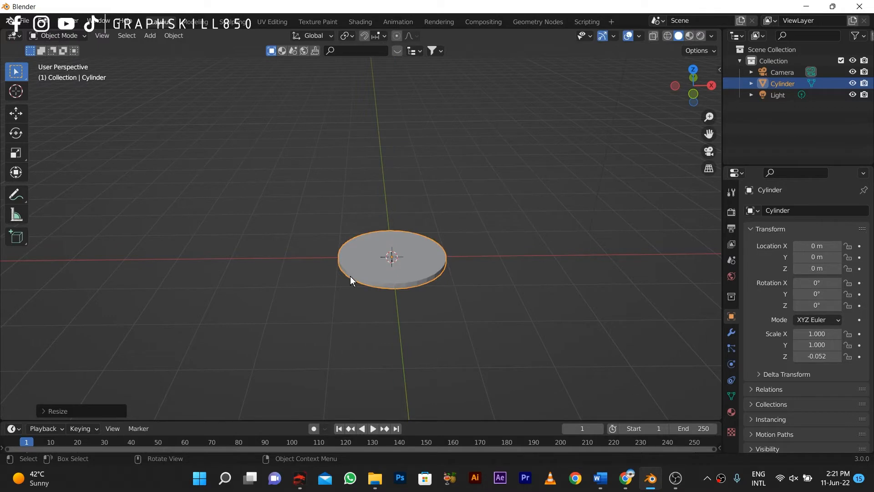
Look at the disc from the top in Edit Mode and switch the viewport to wireframe shading
key("KP_8")
key("KP_7")
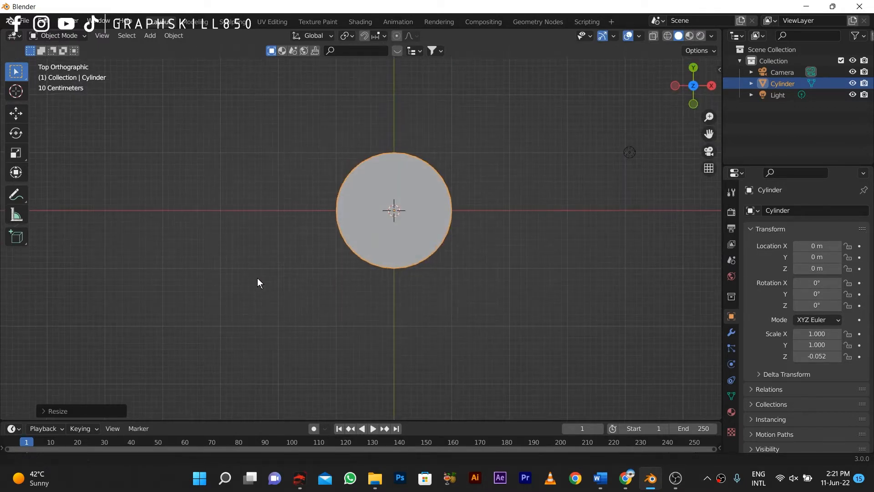
scroll(258, 280, "up", 2, "shift")
scroll(374, 242, "up", 2)
key("Tab")
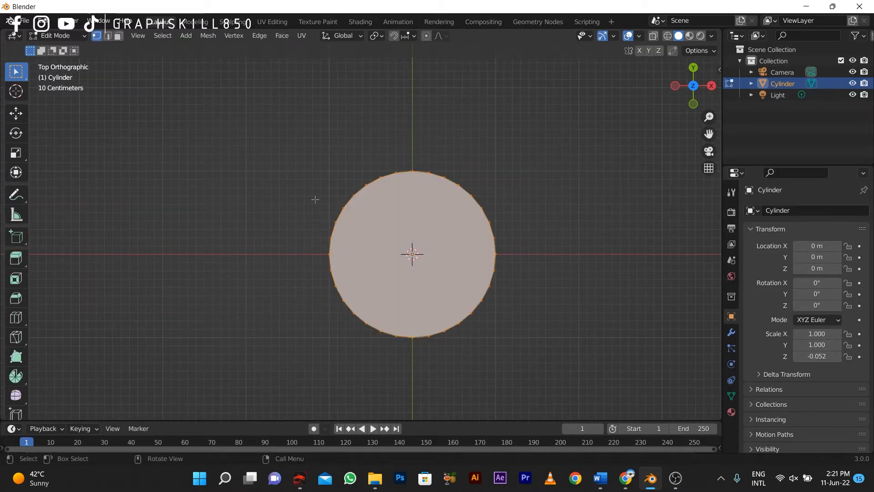
left_click_drag(316, 198, 346, 222)
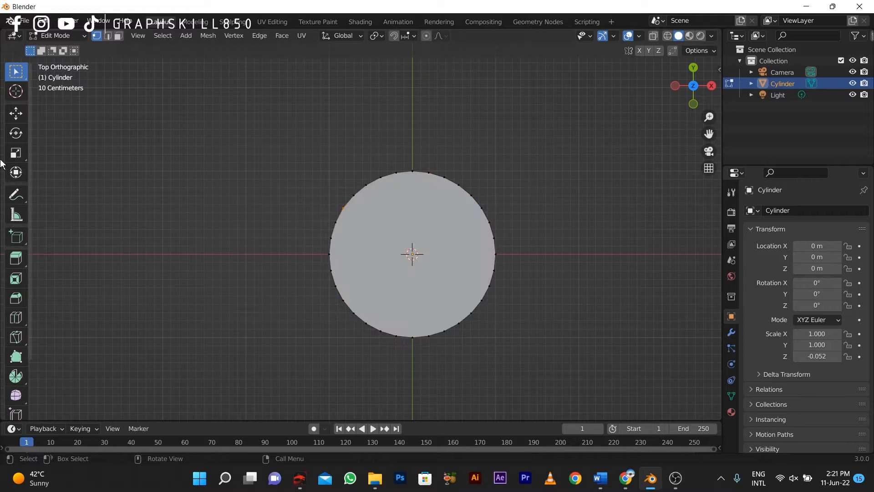
left_click(666, 39)
scroll(321, 228, "up", 1)
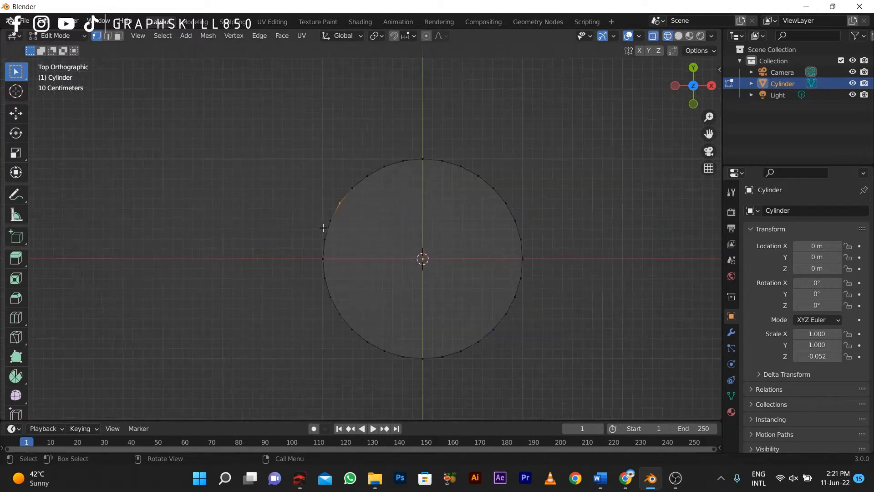
Use the Move tool to pull the disc's upper-right and upper-left rim vertices slightly inward
left_click_drag(311, 189, 366, 210)
left_click(26, 113)
left_click_drag(578, 176, 474, 228)
left_click_drag(527, 200, 515, 205)
left_click_drag(488, 165, 464, 142)
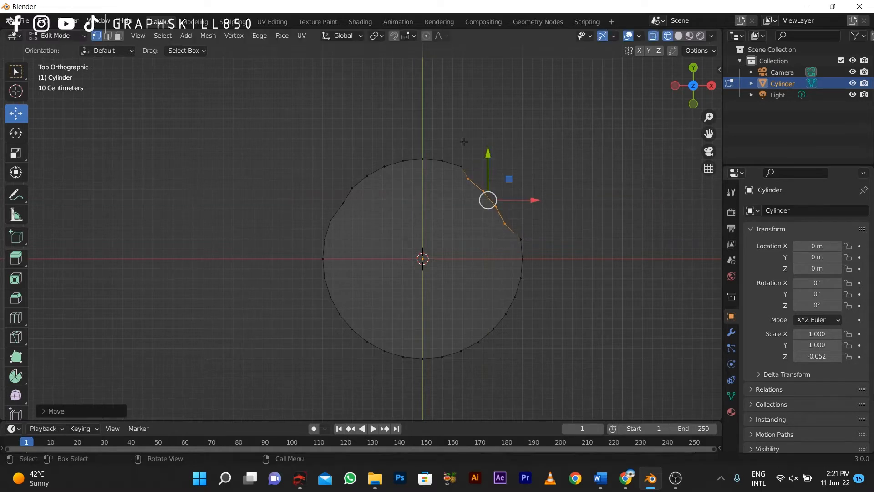
left_click_drag(379, 134, 394, 148)
Nudge the lower-right, rightmost and bottom rim vertices of the disc slightly inward to make the outline irregular
left_click_drag(532, 298, 494, 280)
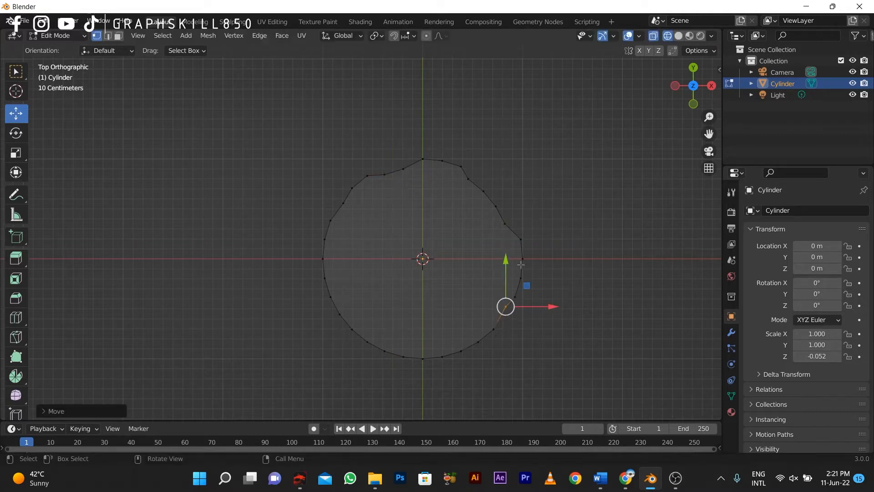
mouse_move(542, 251)
left_mouse_down()
mouse_move(515, 267)
mouse_move(534, 258)
left_mouse_up()
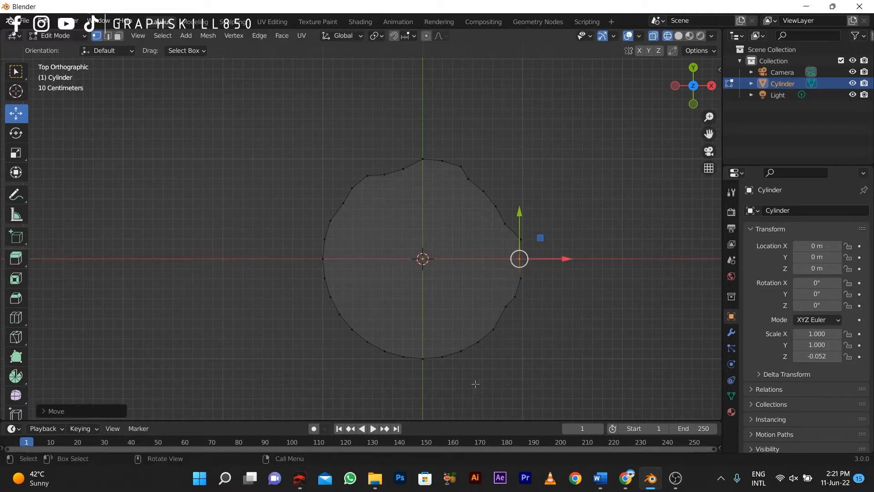
left_click_drag(444, 385, 434, 330)
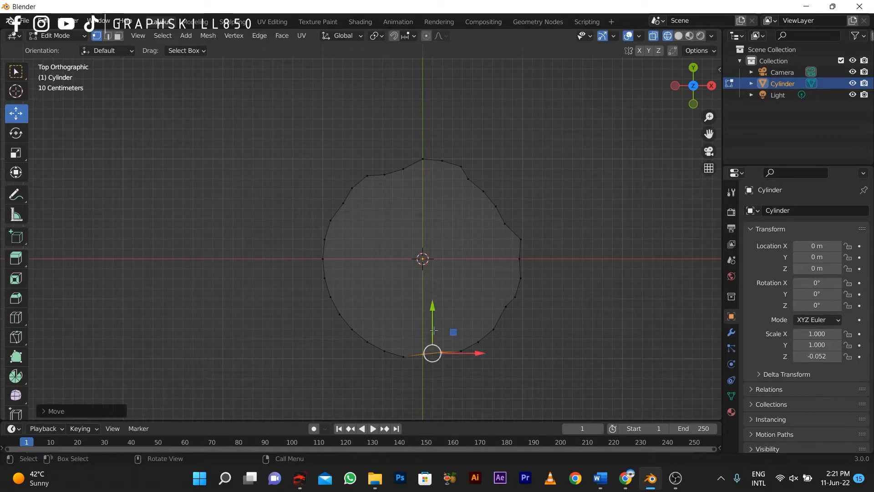
Move the group of lower-left rim vertices of the disc slightly inward
left_click_drag(341, 317, 376, 353)
left_click_drag(366, 304, 366, 304)
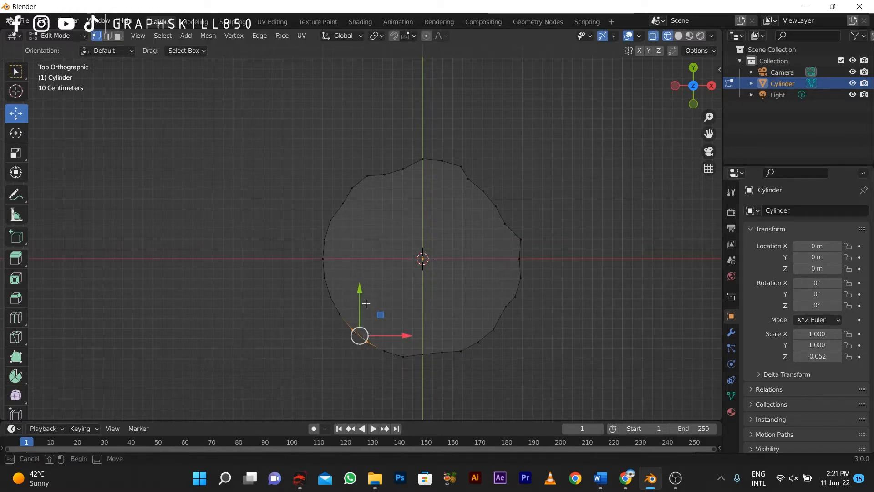
left_click_drag(312, 359, 359, 287)
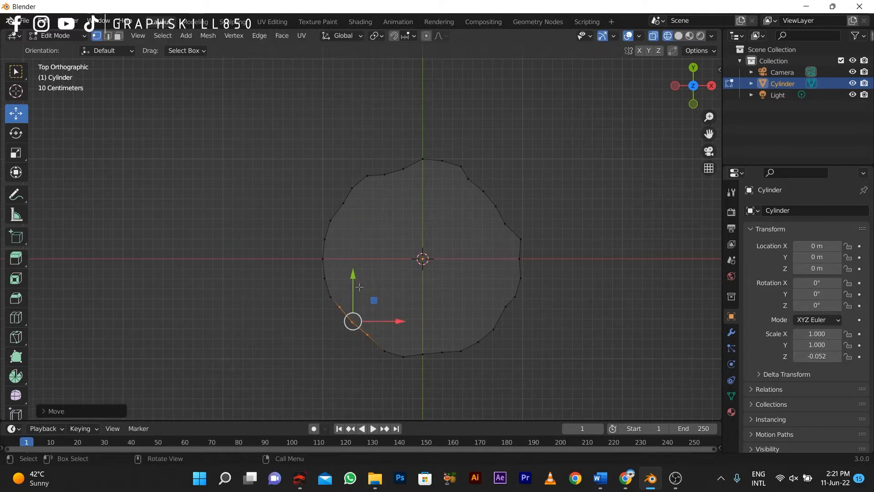
left_click_drag(372, 320, 368, 320)
Shift the disc's leftmost rim vertices down and nudge the vertices just above them inward
left_click(324, 258)
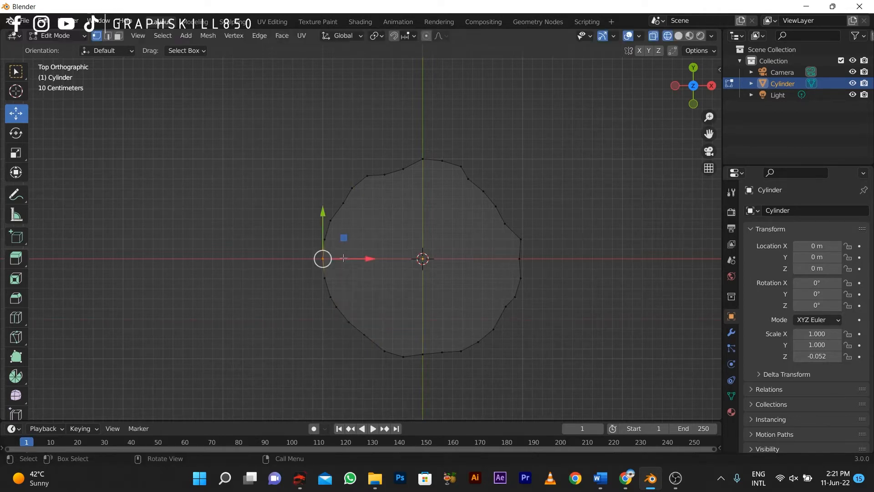
key("g")
left_click(350, 259)
left_click_drag(326, 259, 327, 275)
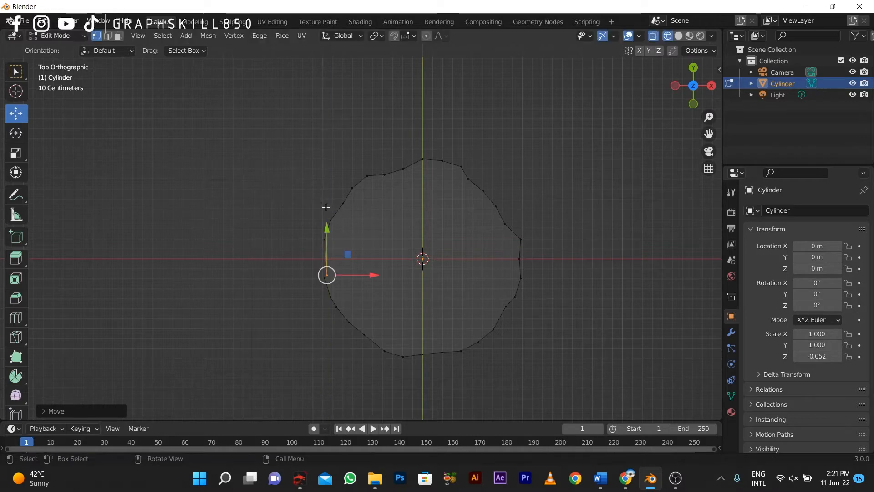
left_click_drag(315, 201, 333, 222)
key("g")
left_click(337, 224)
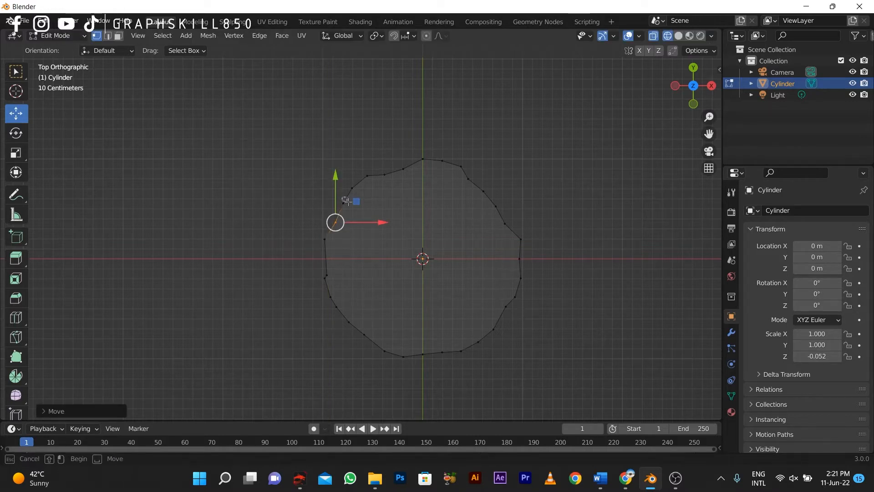
left_click(345, 203)
Lower the disc's topmost rim vertices slightly, undoing the extra move down to the left
left_click(421, 152)
key("g")
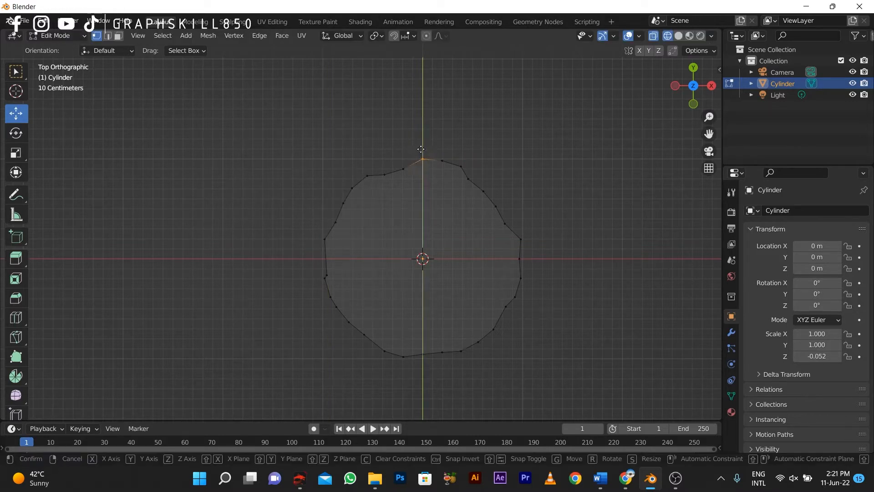
left_click(422, 158)
key("g")
left_click(446, 176)
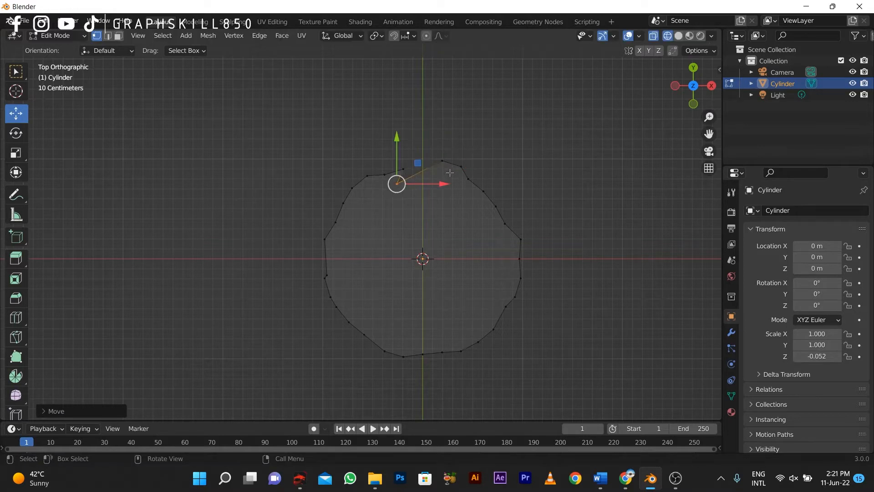
key("ctrl+z")
scroll(450, 154, "up", 3)
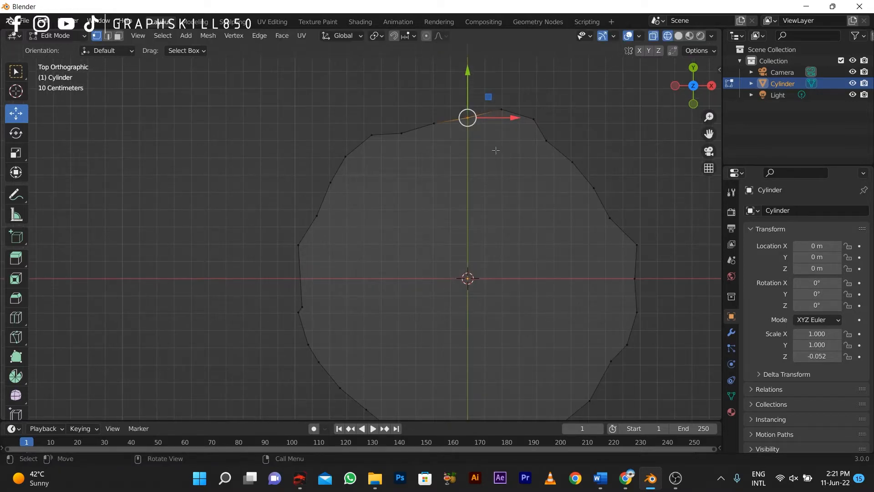
Reshape the rim right of the top by shifting its vertices, and pull the protruding right-side vertices inward
left_click_drag(544, 100, 493, 119)
left_click(490, 120)
left_click(459, 123)
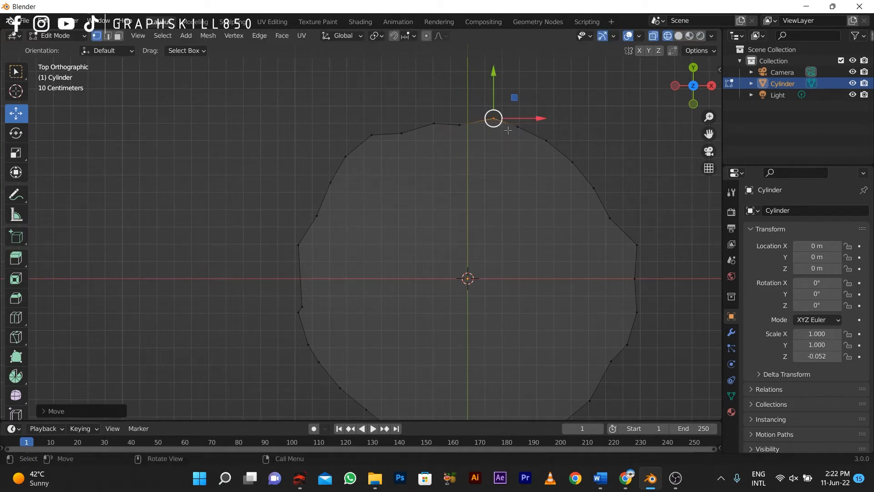
left_click(636, 244)
left_click_drag(637, 244, 627, 248)
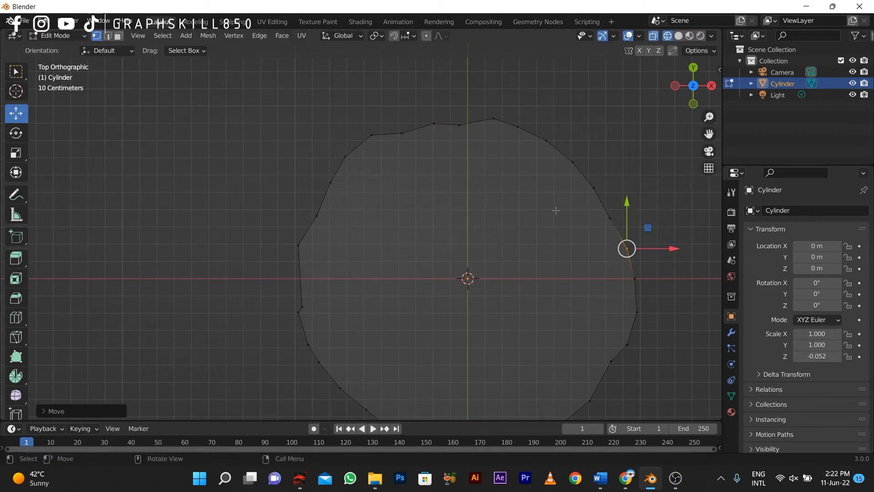
scroll(556, 209, "down", 3)
scroll(346, 360, "up", 3)
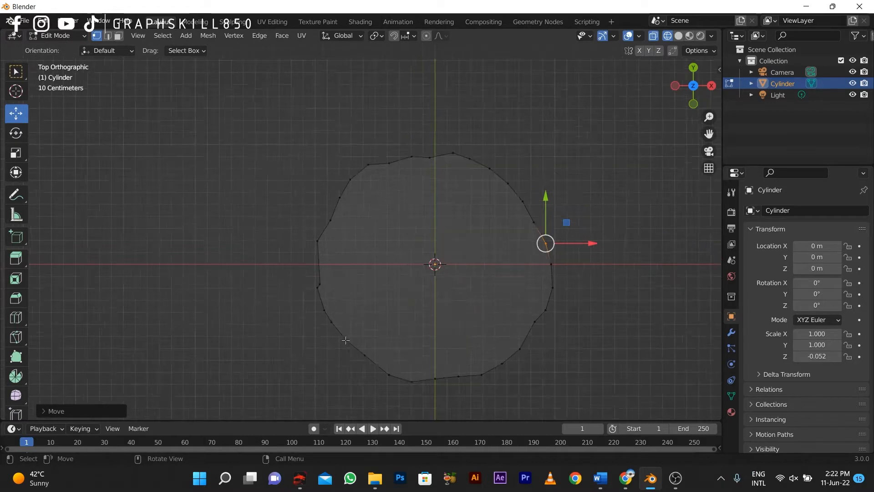
Select the protruding rim vertices on the disc's left edge, just below the X axis, and move them inward
scroll(327, 332, "down", 1)
key("b")
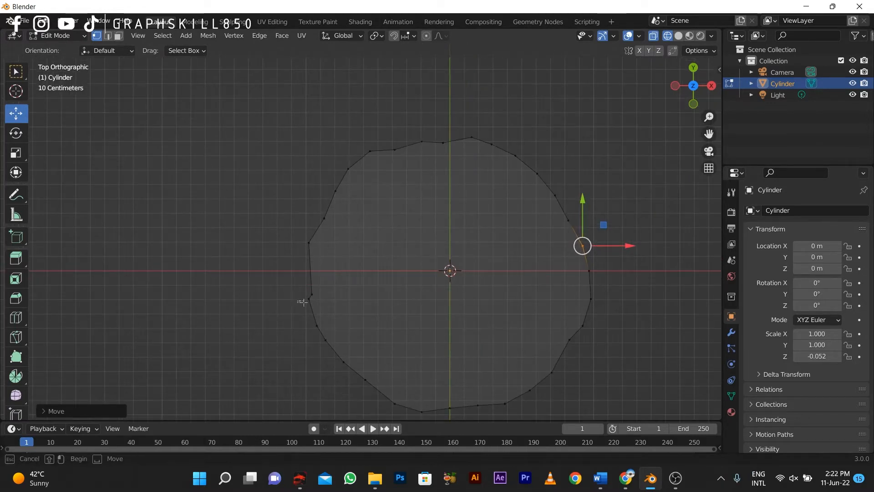
left_click_drag(304, 297, 315, 308)
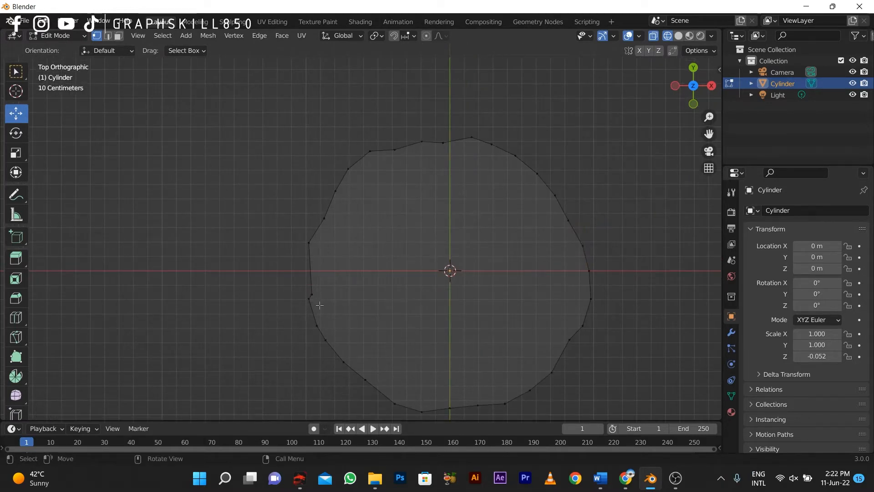
scroll(273, 323, "up", 4)
left_click(252, 372)
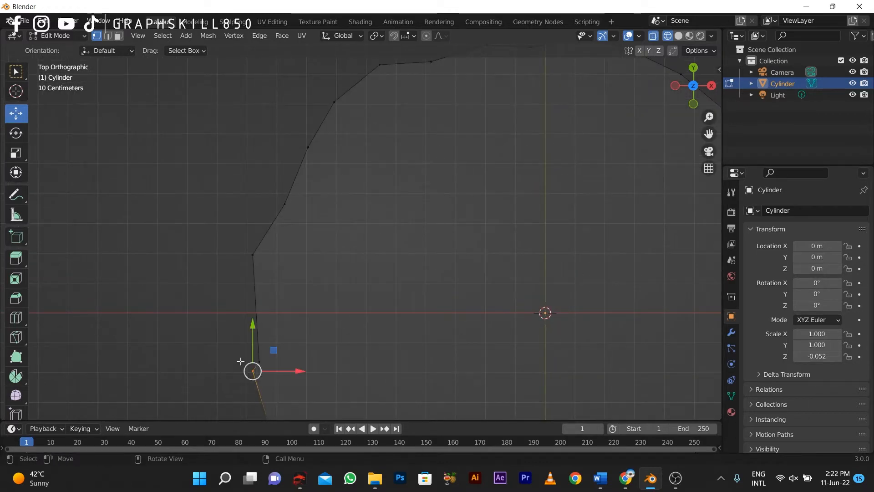
left_click_drag(246, 370, 288, 359)
Pull individual lower-left and bottom rim vertices inward to roughen that part of the disc's outline
scroll(304, 310, "down", 4)
scroll(304, 309, "up", 3)
scroll(232, 284, "down", 2, "shift")
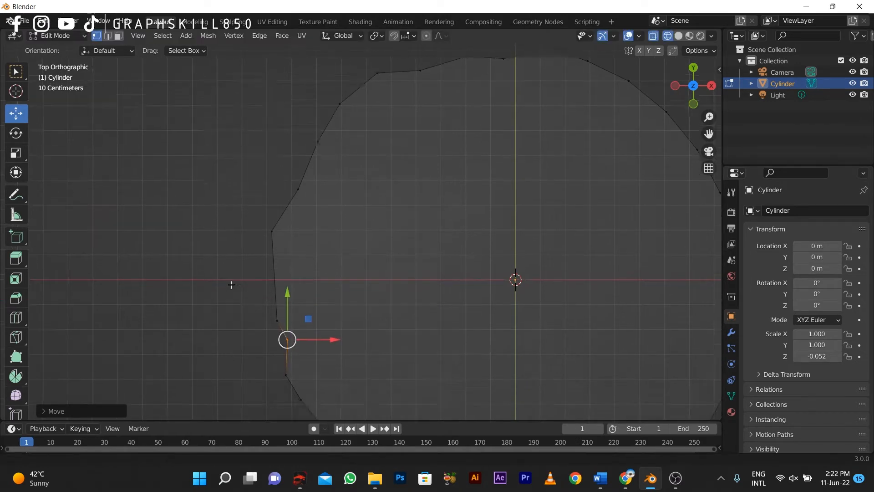
scroll(231, 284, "down", 5, "shift")
left_click_drag(337, 333, 348, 282)
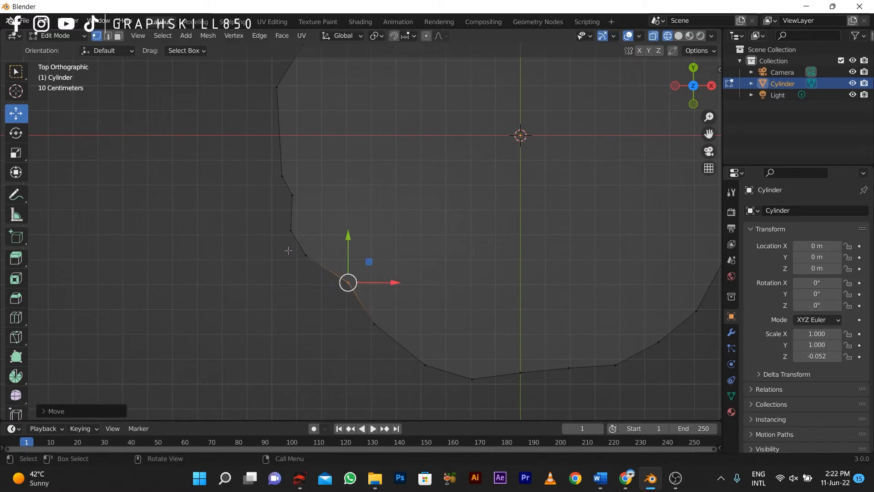
left_click_drag(288, 251, 317, 252)
left_click_drag(273, 209, 301, 232)
left_click_drag(479, 397, 420, 346)
View the disc in perspective, return to solid shading and turn off X-ray
scroll(420, 348, "down", 4)
middle_click_drag(383, 318, 411, 265)
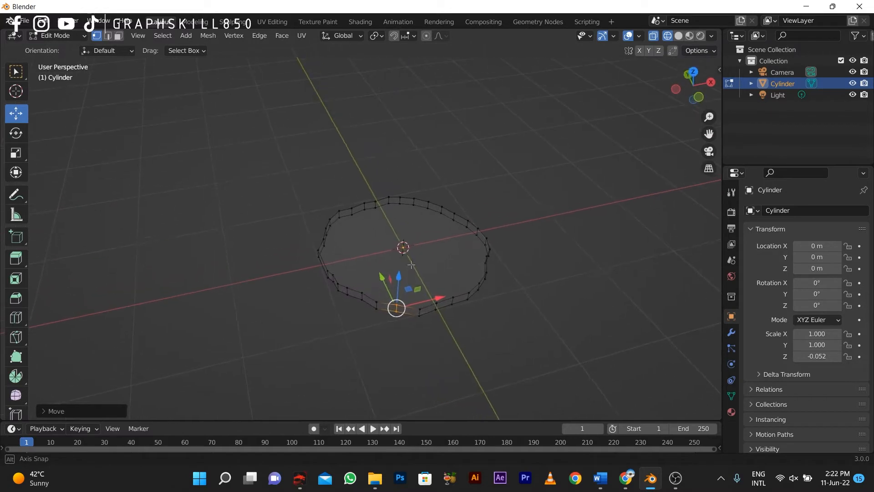
key("Tab")
key("Tab")
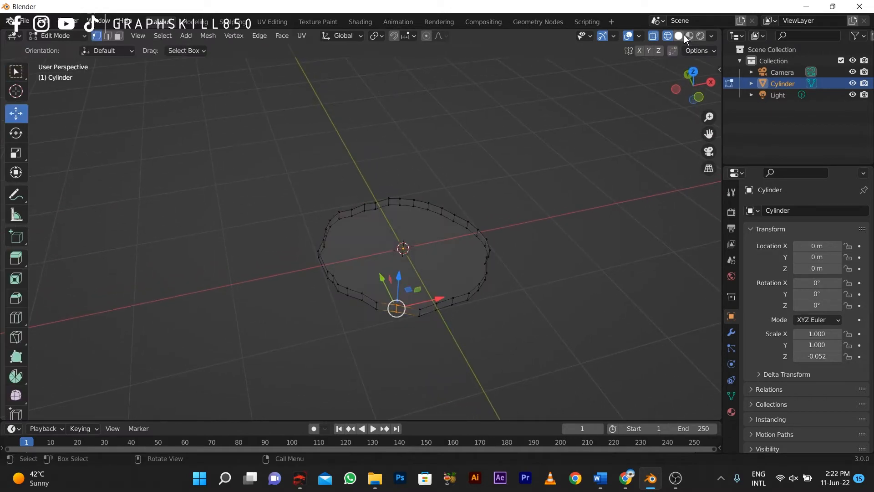
key("alt+z")
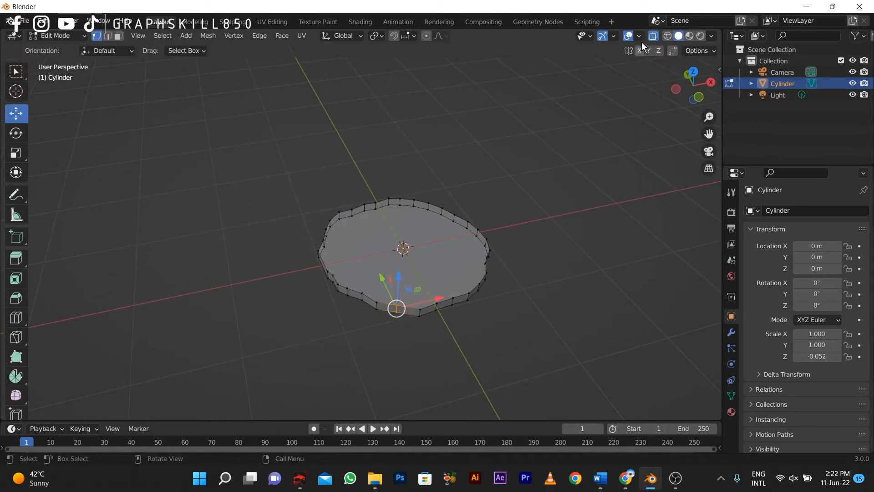
left_click(653, 35)
Add a Subdivision Surface modifier to the irregular disc
double_click(818, 210)
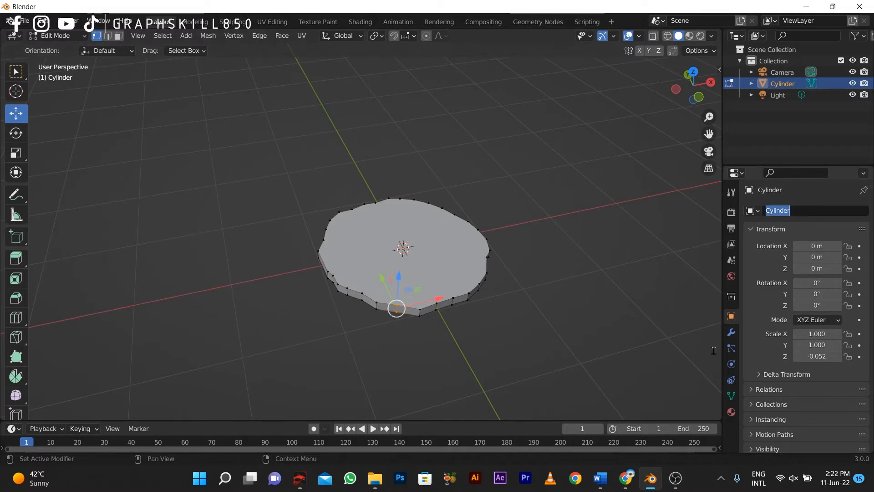
left_click(731, 332)
left_click(786, 209)
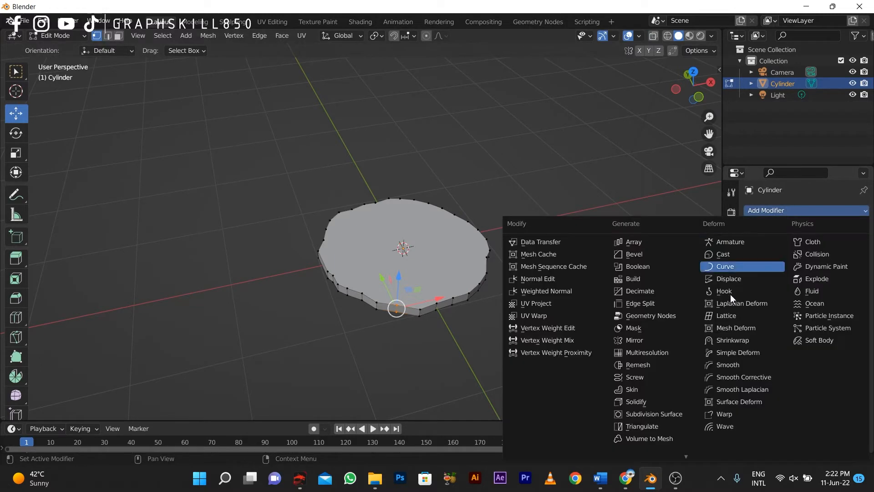
left_click(670, 415)
middle_click_drag(674, 346, 676, 312)
Set the disc's subdivision levels to 6 for the viewport and 5 for the render
left_click(850, 260)
left_click(849, 260)
left_click(849, 260)
left_click(850, 260)
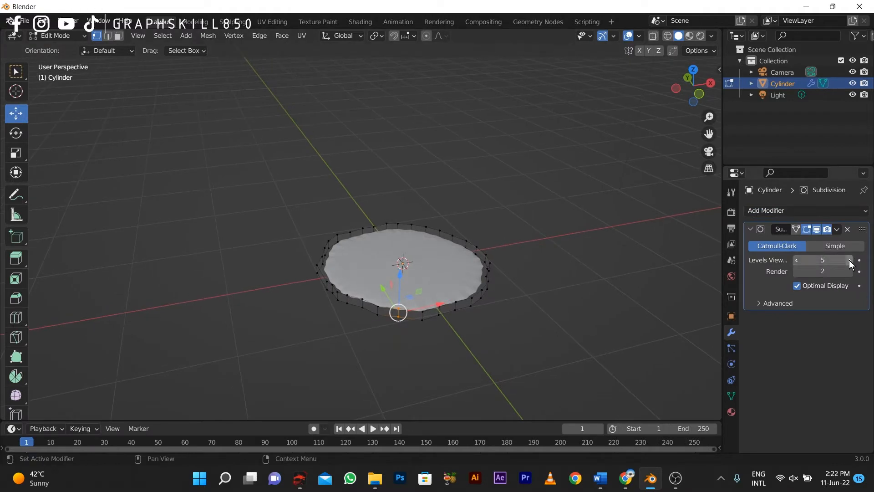
left_click(850, 260)
left_click(850, 271)
left_click(849, 272)
left_click(849, 271)
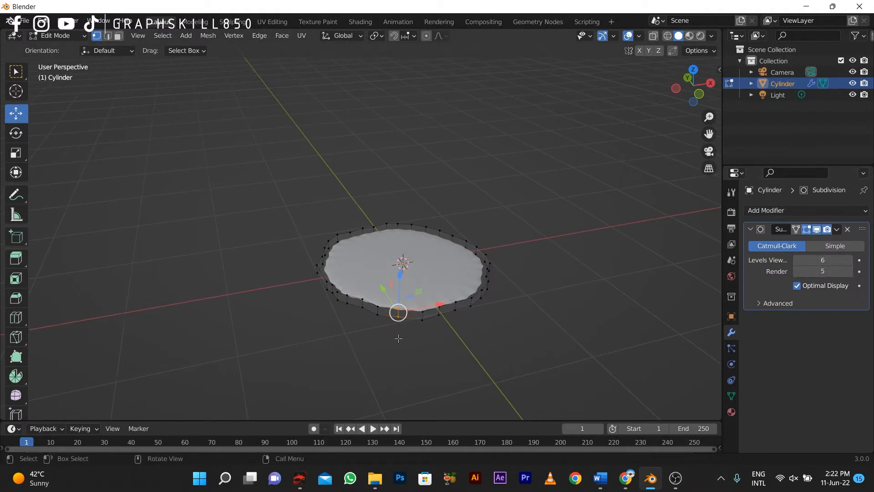
middle_click_drag(402, 319, 406, 272)
key("Tab")
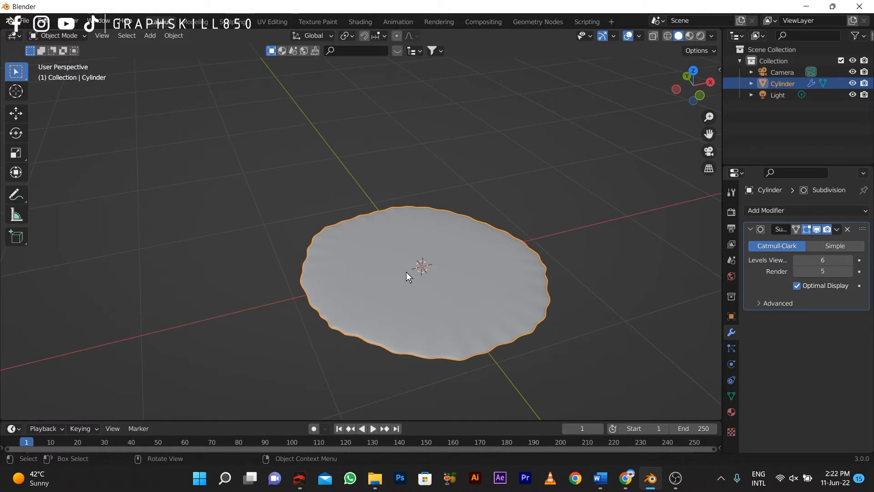
key("Tab")
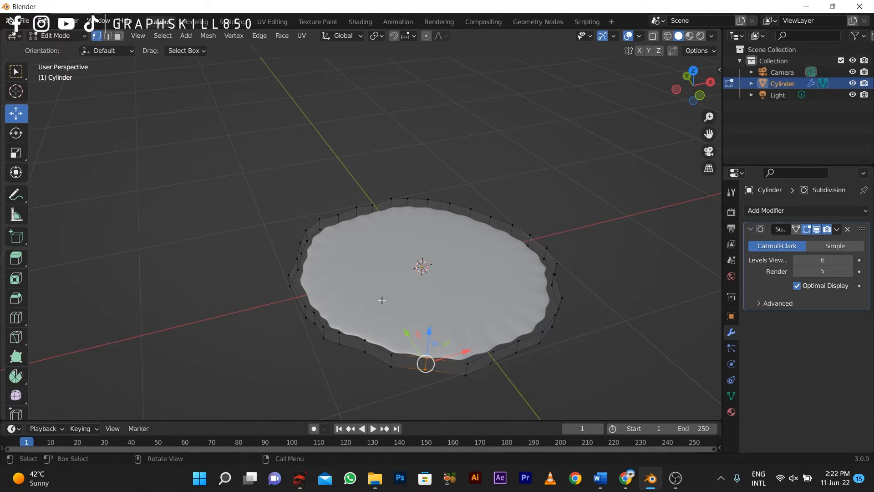
left_click(373, 204)
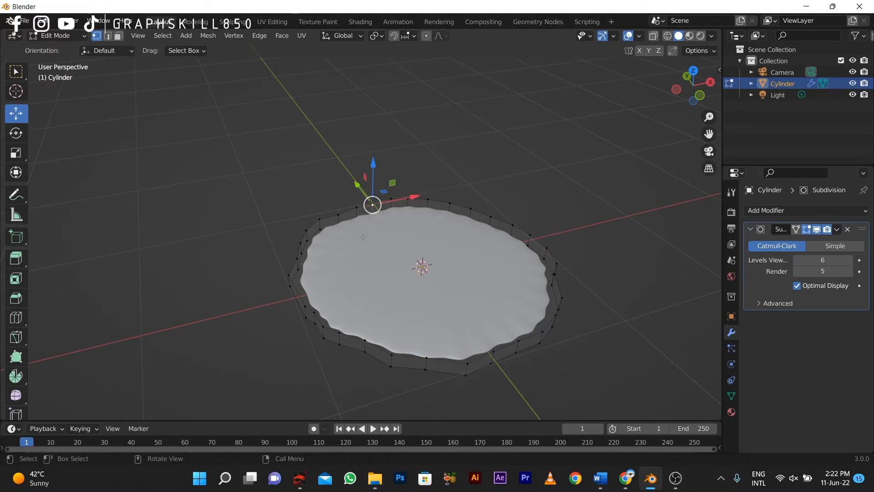
key("ctrl+r")
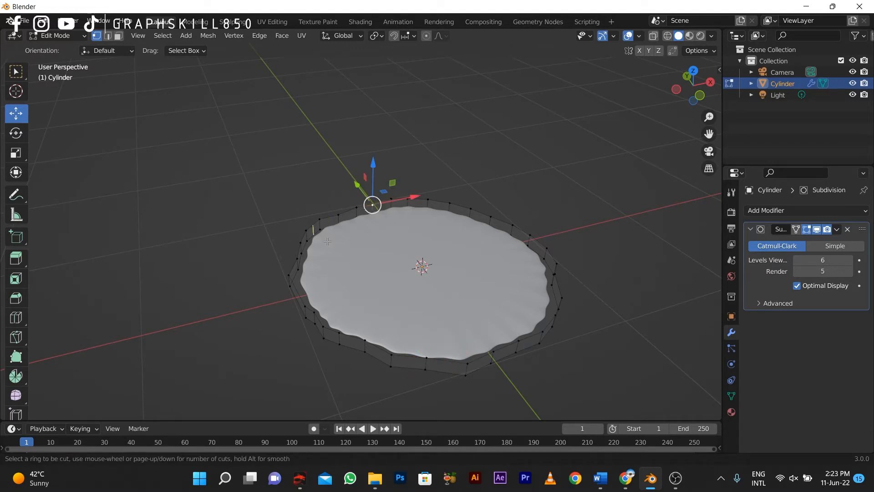
Select the disc's whole top face in face mode, triangulate it and return to Object Mode
left_click(118, 35)
left_click(351, 237)
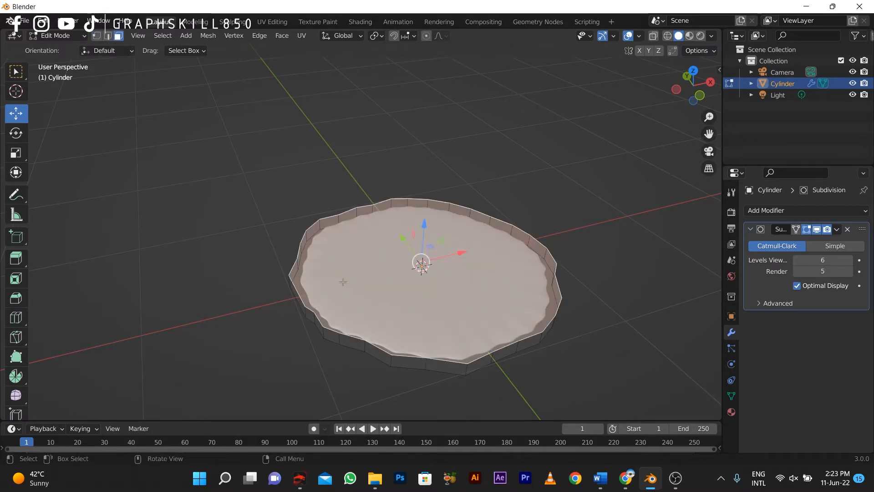
middle_click_drag(343, 282, 360, 275)
key("ctrl+t")
key("Tab")
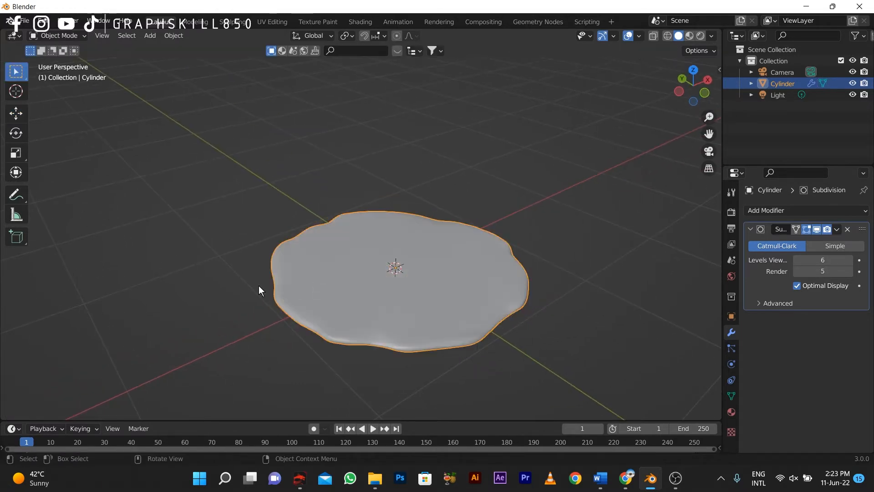
Add a UV sphere at the disc's centre and scale it down uniformly to about 0.39
middle_click_drag(259, 287, 238, 276)
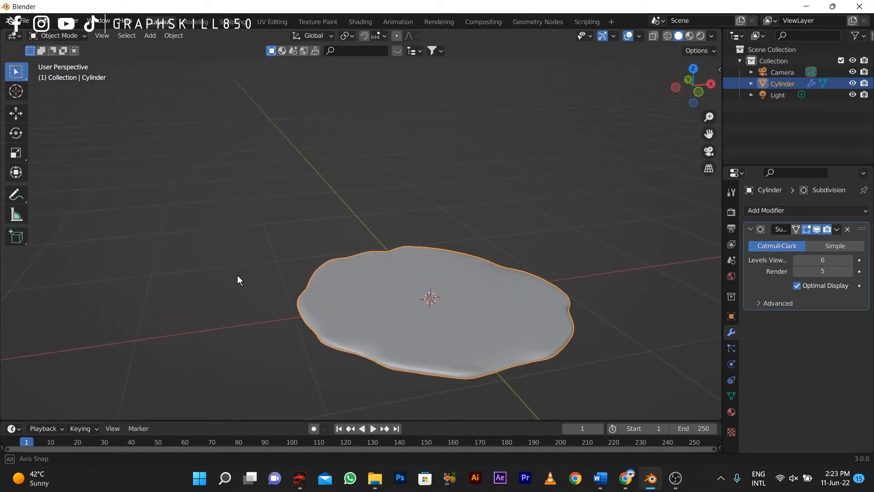
key("shift+a")
mouse_move(269, 234)
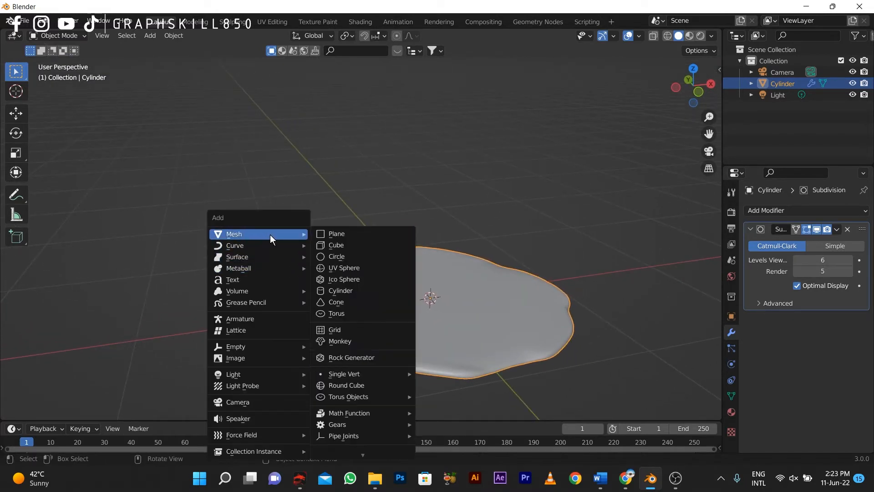
left_click(359, 269)
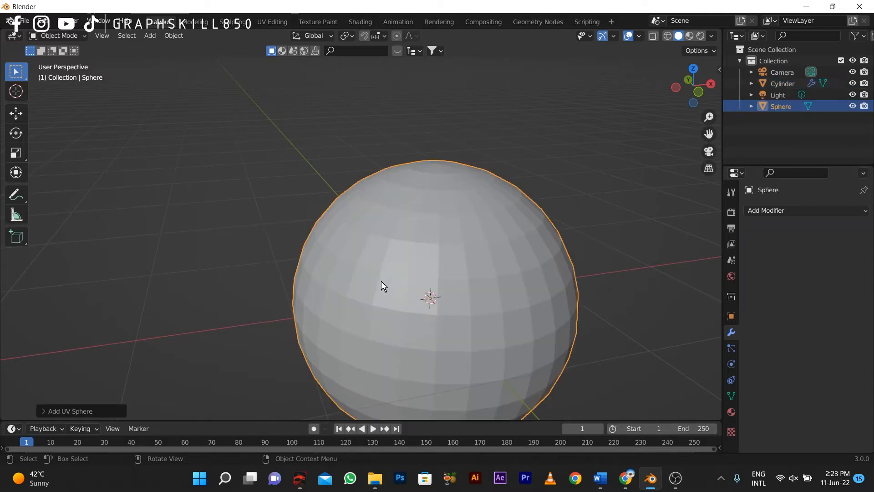
key("s")
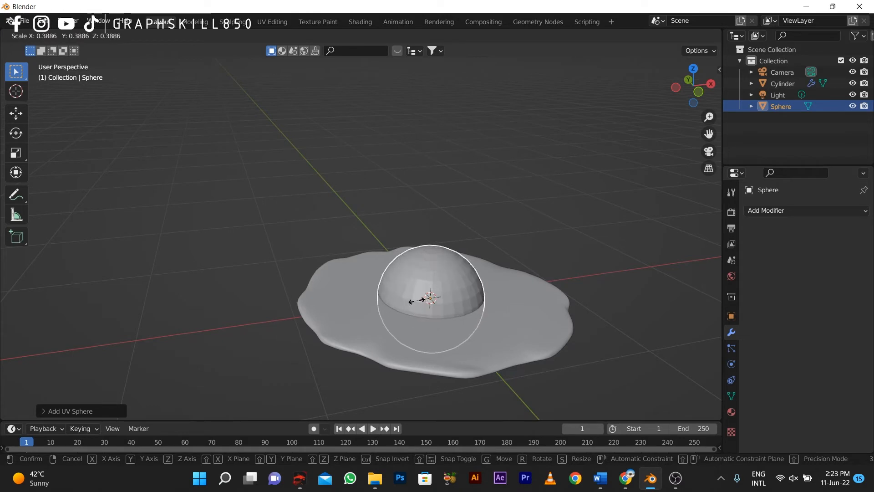
left_click(417, 307)
Flatten the sphere along the Z axis into a low dome above the disc
scroll(416, 307, "up", 1)
middle_click_drag(404, 260, 410, 268)
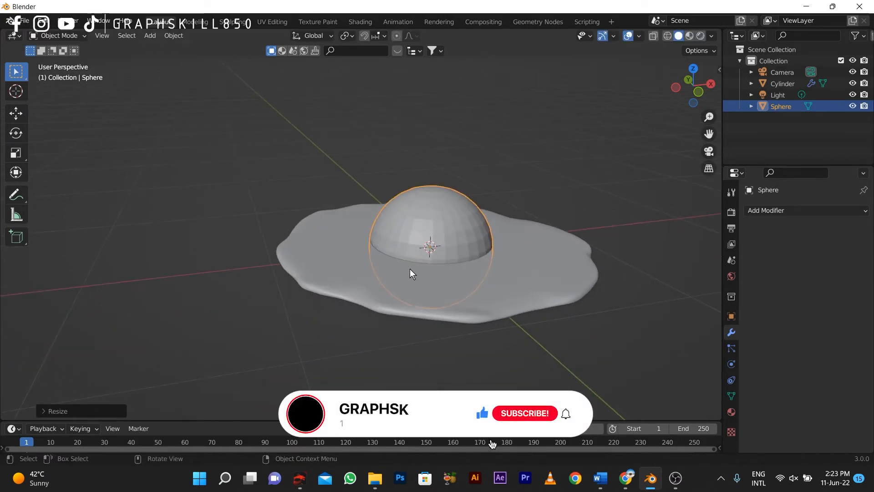
key("s")
key("z")
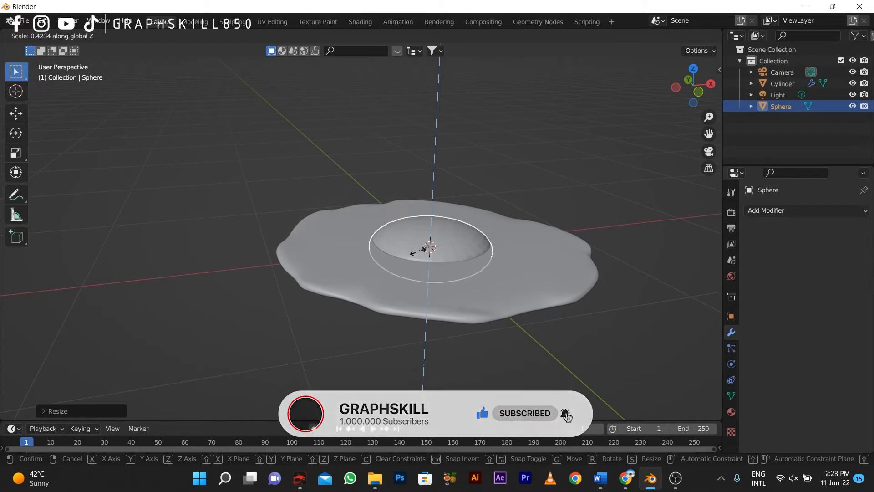
left_click(422, 252)
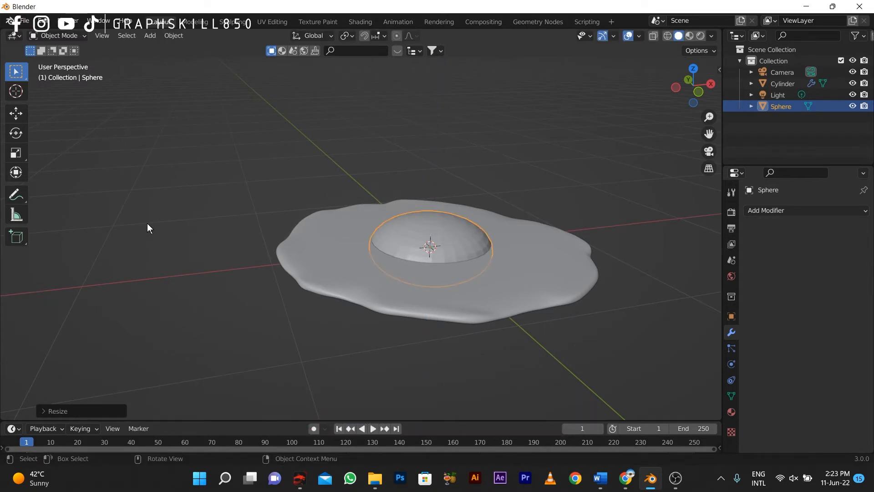
Enlarge the flattened sphere uniformly and squash it further along the Z axis
key("s")
left_click(852, 263)
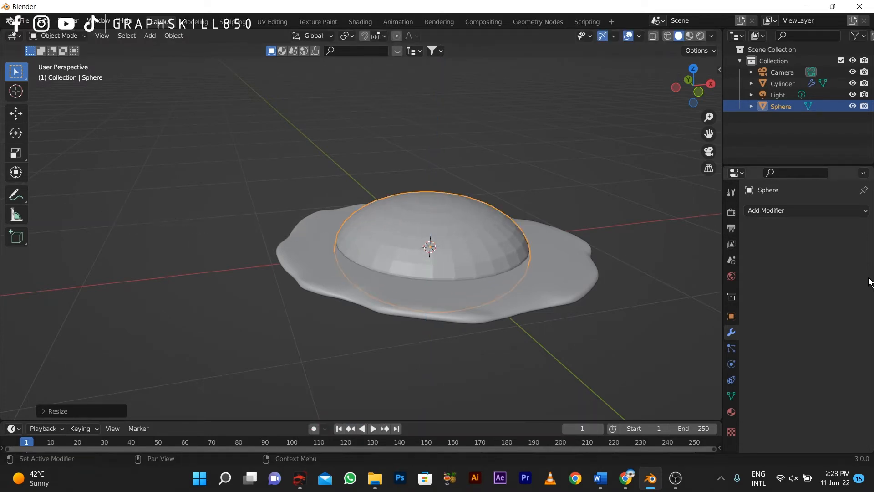
key("s")
key("z")
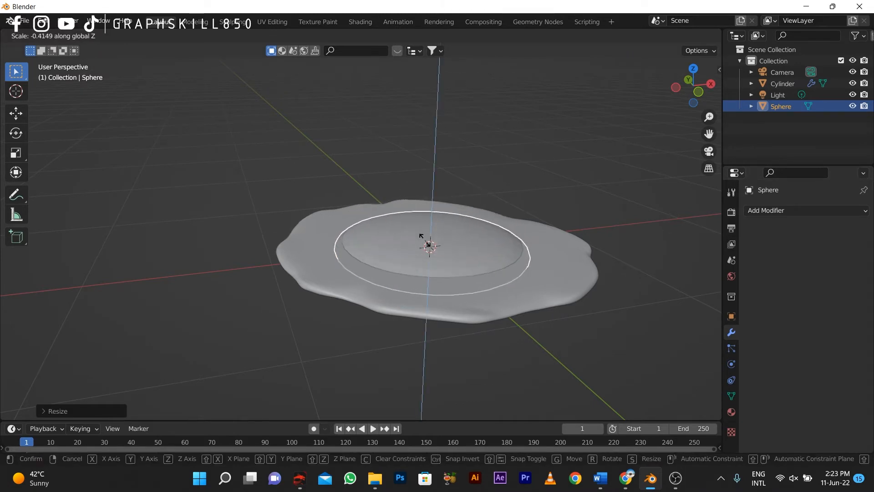
left_click(452, 277)
Scale the flattened sphere down uniformly so that it covers only the middle of the disc
middle_click_drag(453, 277, 394, 332)
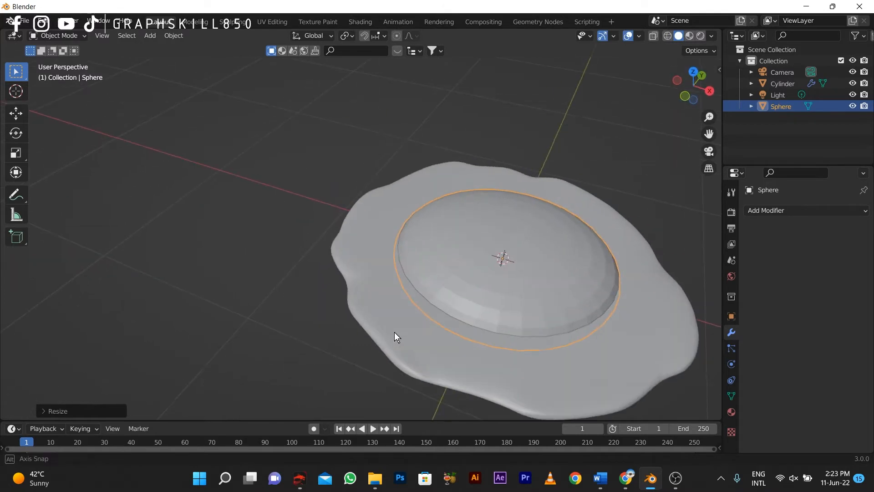
key("s")
left_click(433, 252)
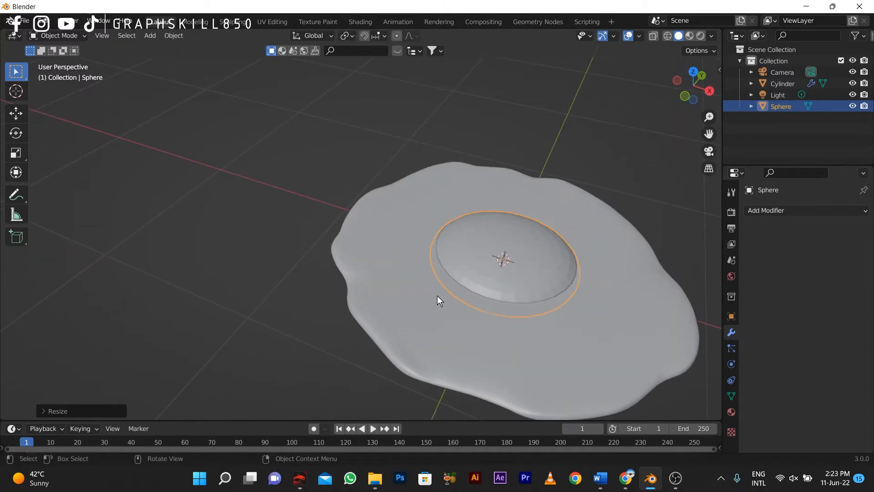
Add a Subdivision Surface modifier to the sphere and set its viewport levels to 3
middle_click_drag(437, 296, 569, 233)
left_click(785, 211)
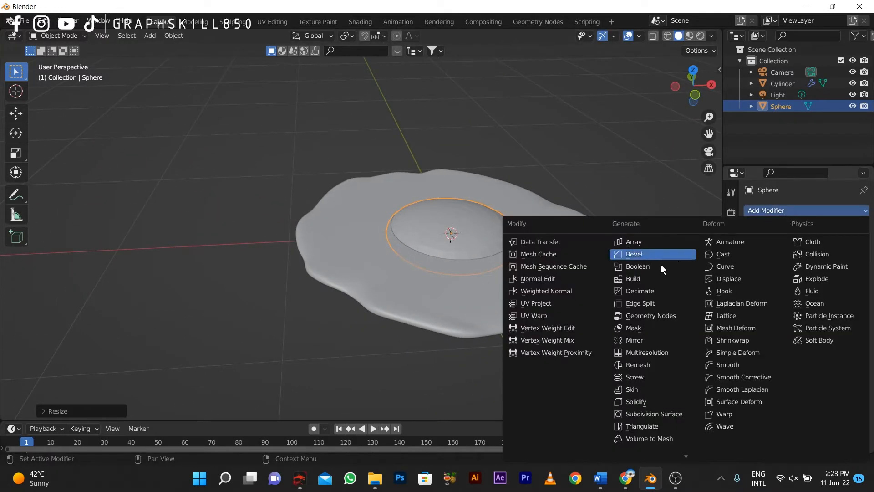
left_click(654, 414)
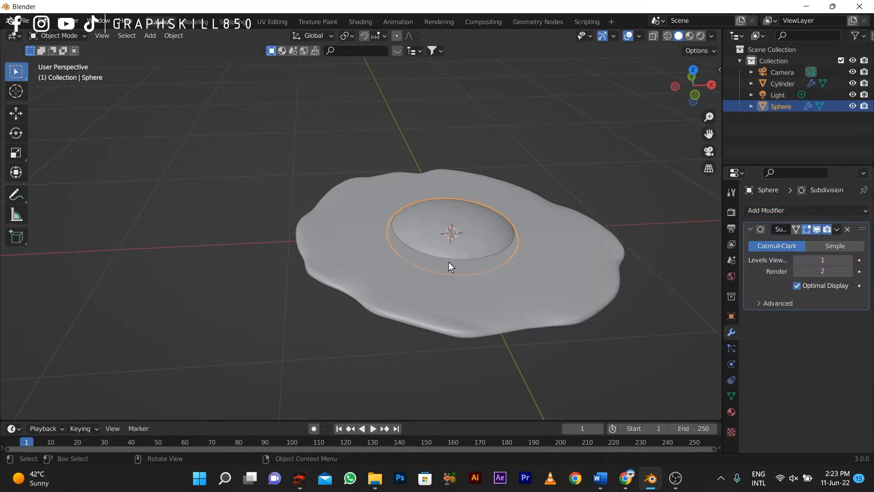
mouse_move(471, 271)
middle_mouse_down()
mouse_move(496, 281)
mouse_move(459, 267)
mouse_move(474, 313)
mouse_move(476, 258)
middle_mouse_up()
left_click(850, 264)
left_click(849, 264)
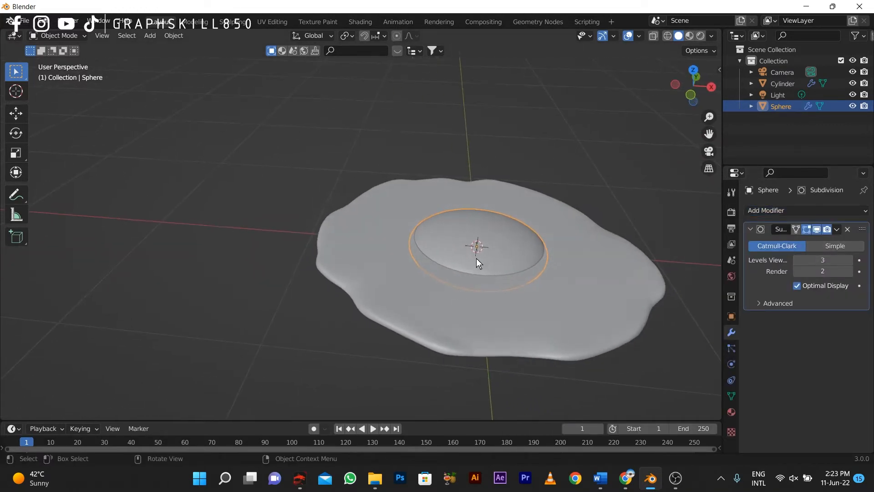
Enter Edit Mode on the sphere and shift a face on the dome to make its surface uneven
key("Tab")
scroll(480, 252, "up", 2)
left_click(514, 234)
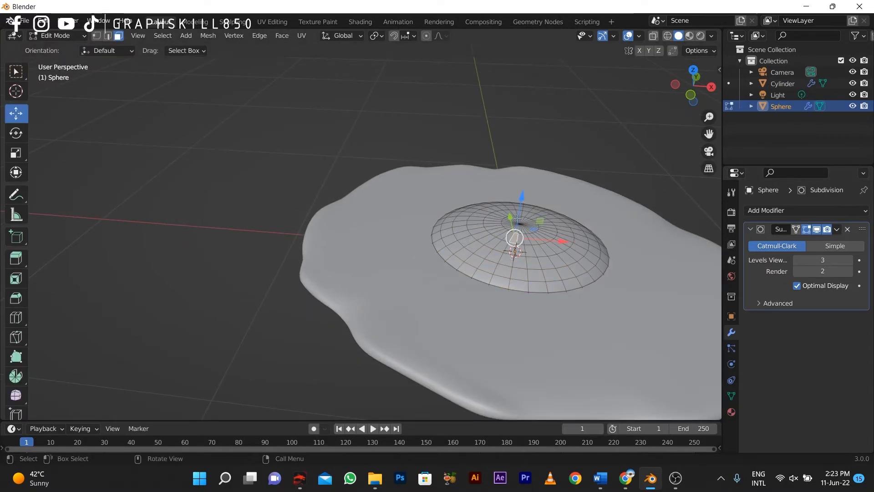
left_click_drag(518, 218, 581, 217)
middle_click_drag(572, 230, 526, 202)
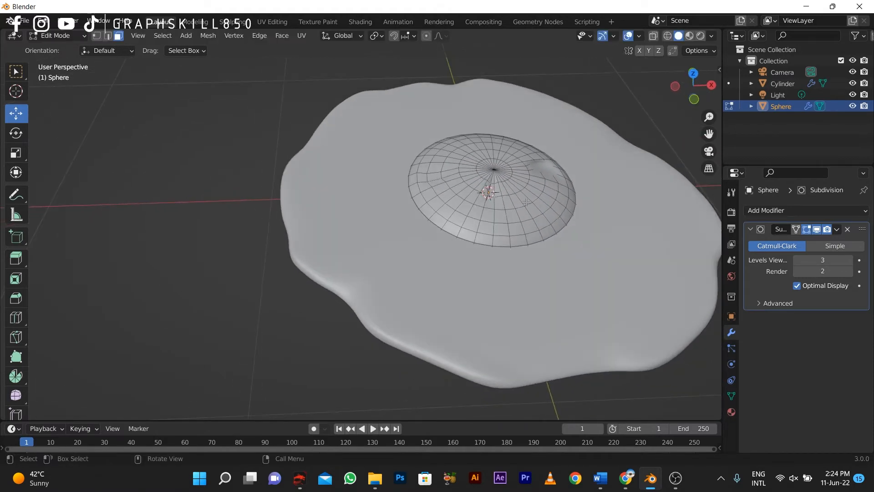
left_click_drag(526, 193, 527, 195)
Select a narrow face beside the dome's pole and nudge it slightly in the horizontal plane
left_click(475, 143)
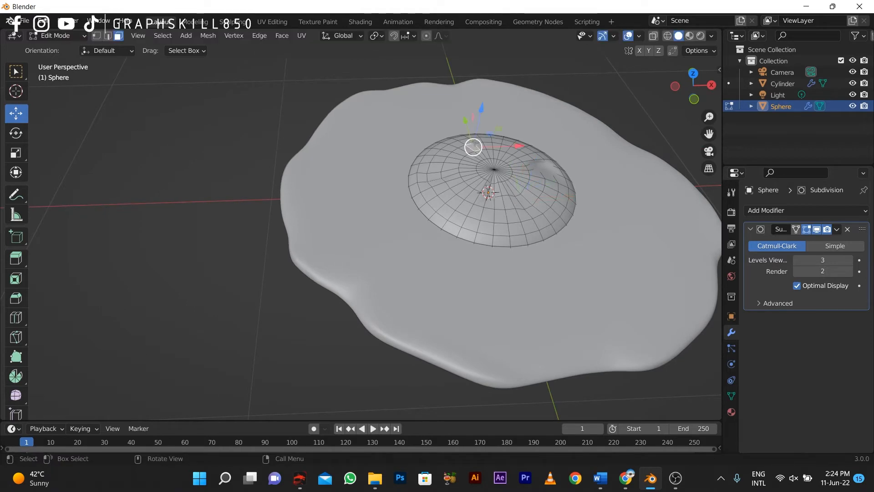
left_click(495, 162)
left_click(499, 153)
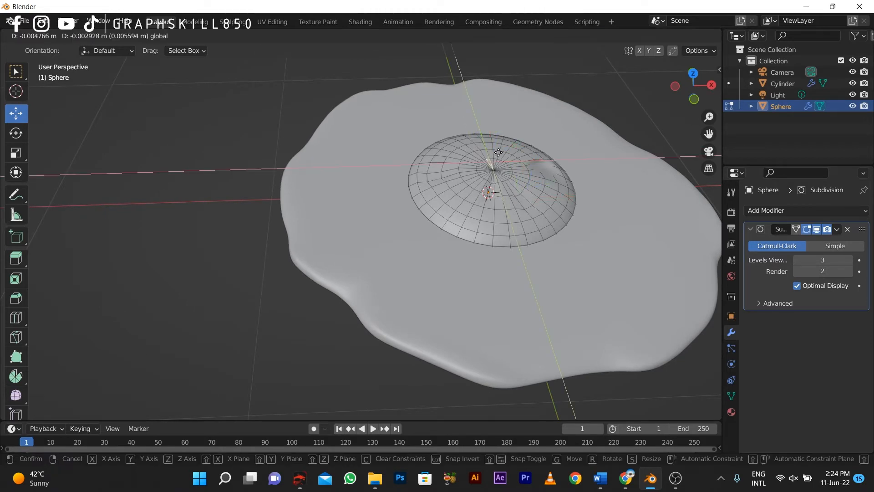
middle_click_drag(499, 153, 445, 164)
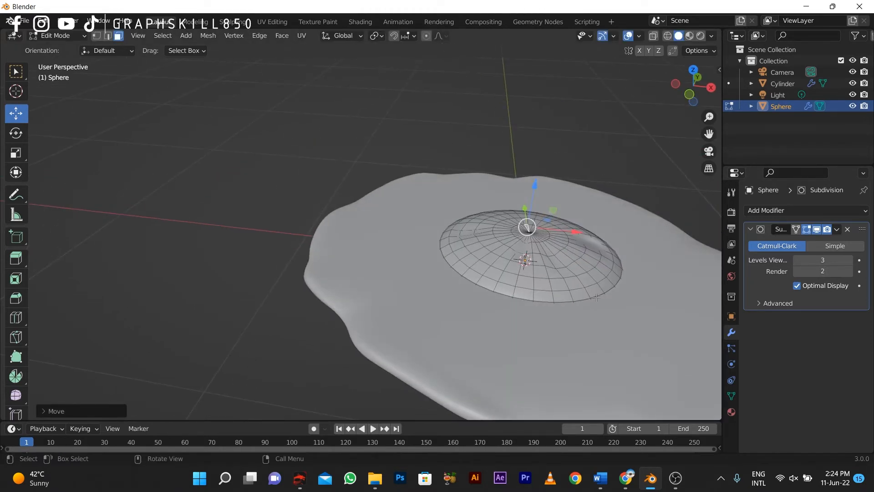
Shift a face on the dome's front slope slightly along Z, and nudge another near its right rim
left_click(525, 282)
key("g")
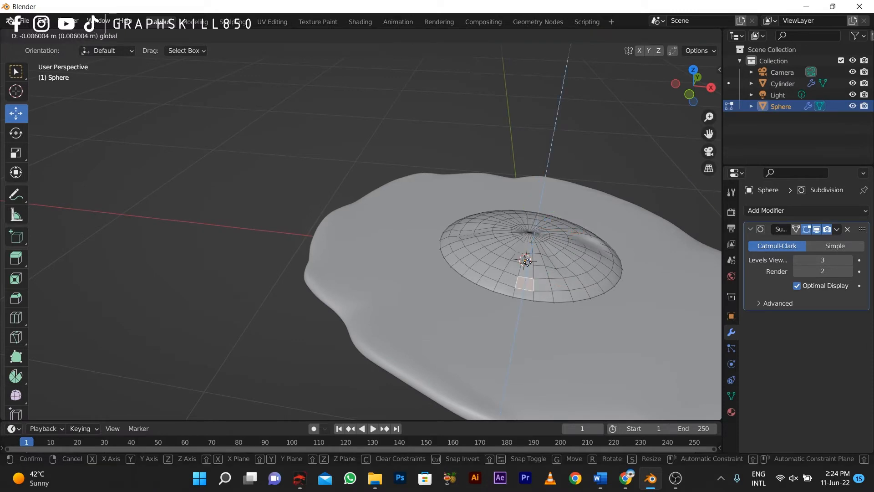
left_click(604, 271)
key("g")
left_click(602, 267)
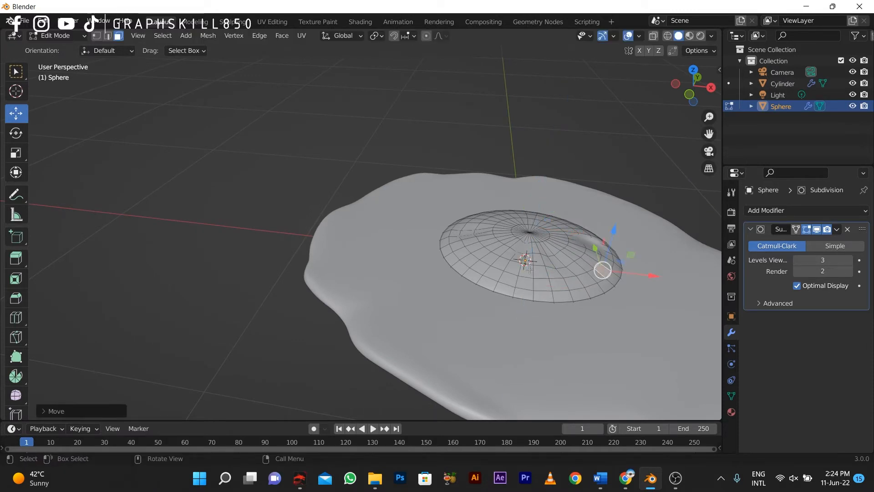
On another side of the dome, select a face near the rim and move it slightly along the Z axis
middle_click_drag(602, 268, 409, 207)
scroll(410, 208, "down", 6)
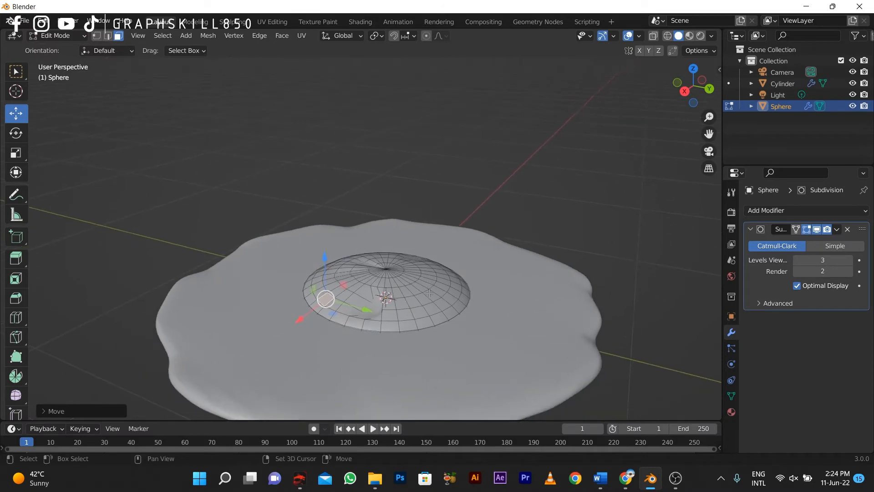
key("g")
left_click(456, 279)
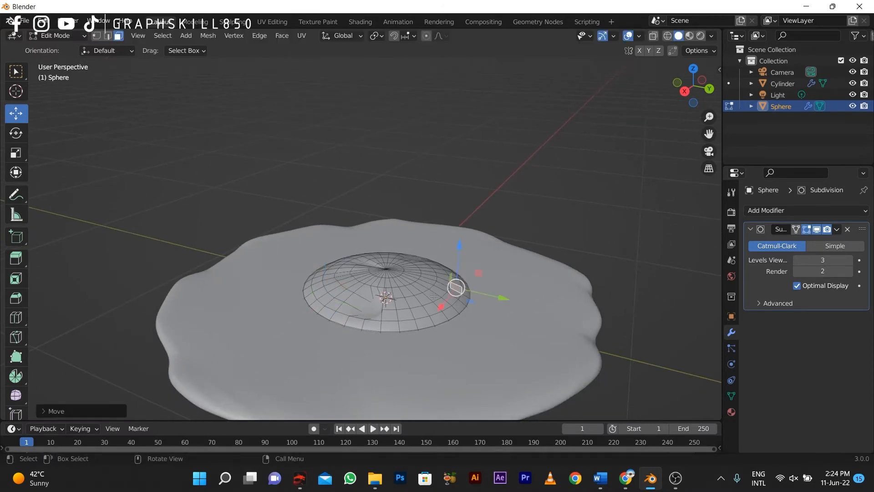
key("g")
key("z")
left_click(436, 283)
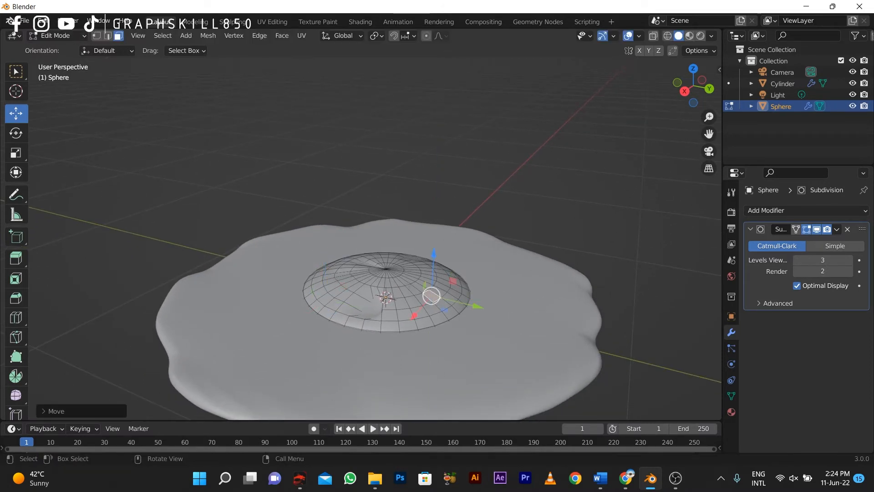
Select a face on the dome's upper slope near the pole and nudge it slightly
left_click(410, 278)
key("g")
left_click(395, 275)
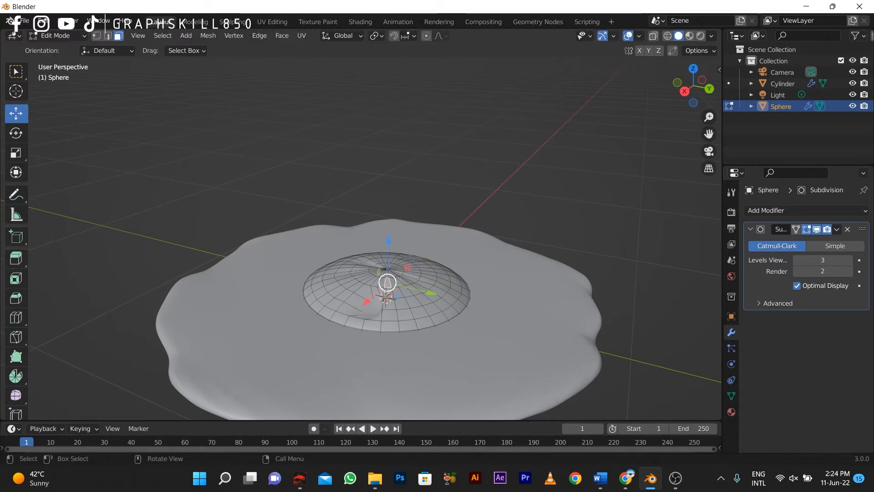
Try to nudge a face on the dome's slope slightly, checking the resulting shape in Object Mode
left_click_drag(410, 278, 388, 283)
middle_click_drag(345, 283, 329, 246)
key("Tab")
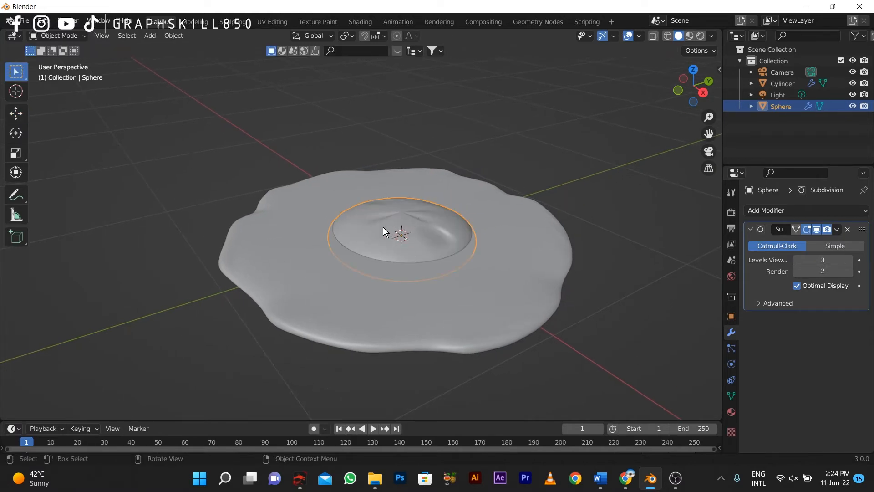
scroll(383, 228, "up", 2)
key("Tab")
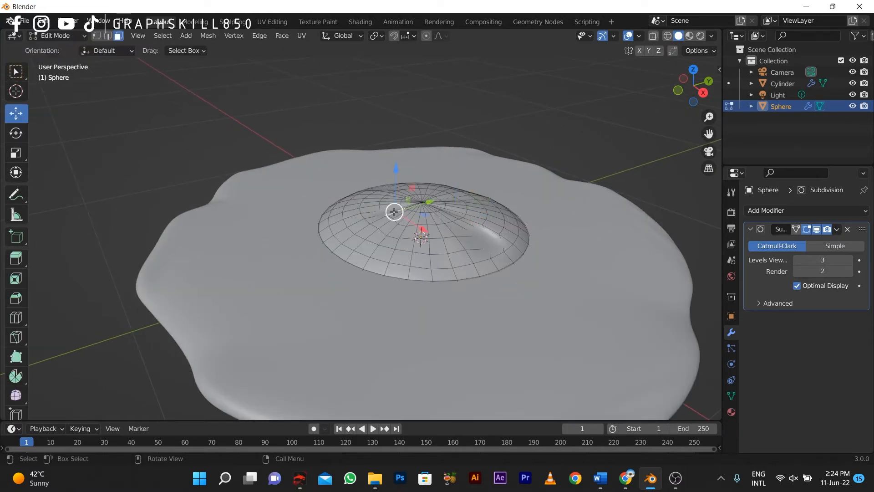
middle_click_drag(346, 273, 398, 256)
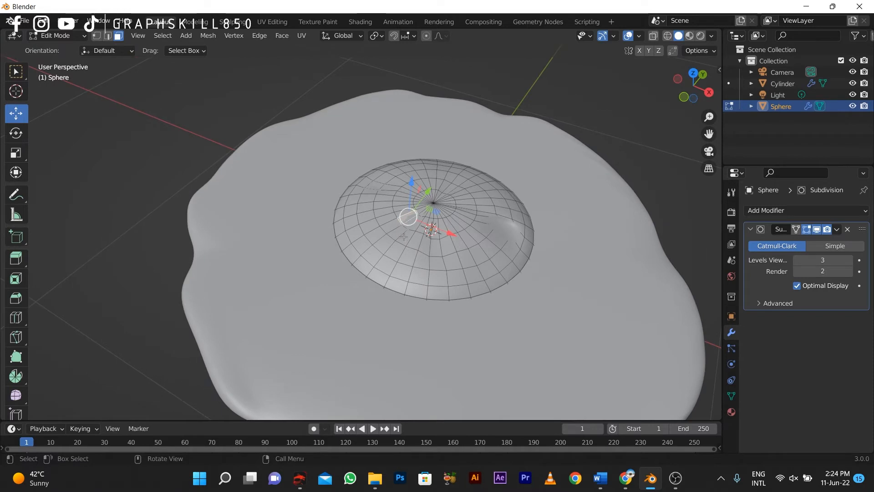
scroll(429, 222, "up", 2)
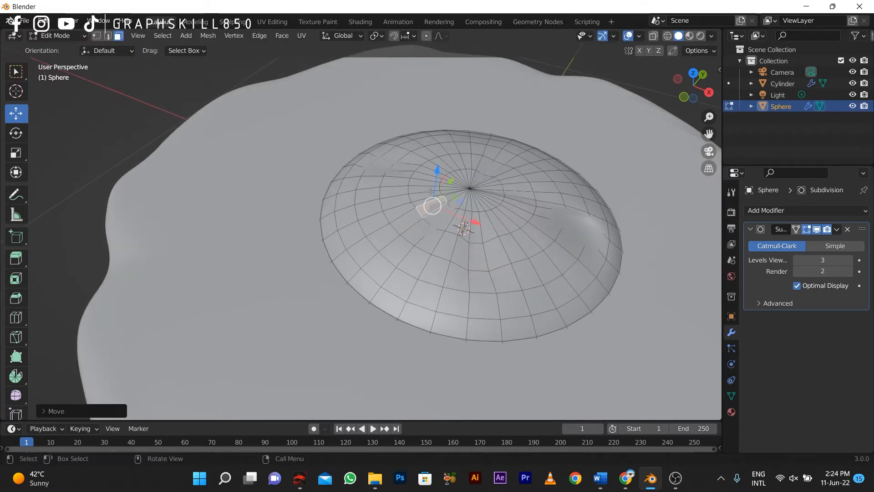
Undo the successive face moves on the dome back to its smooth surface, and return to Object Mode
left_click(519, 195)
left_click(527, 152)
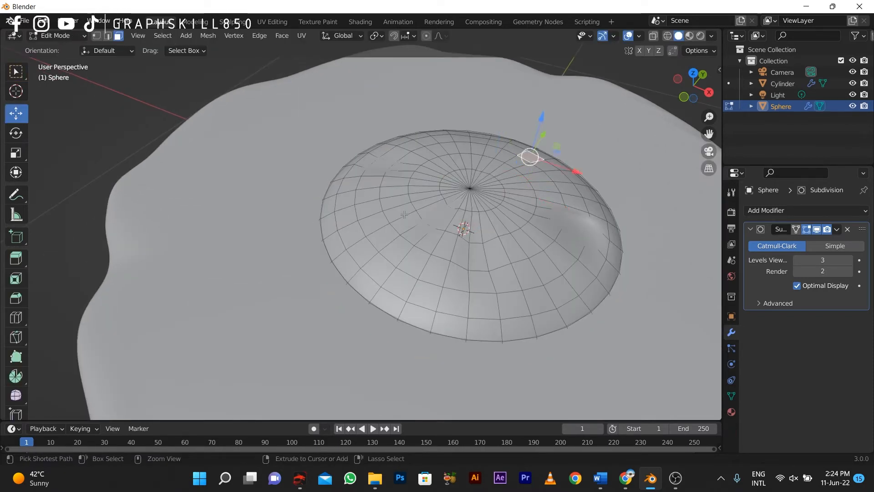
left_click(478, 132)
left_click(562, 289)
left_click(399, 279)
left_click(476, 146)
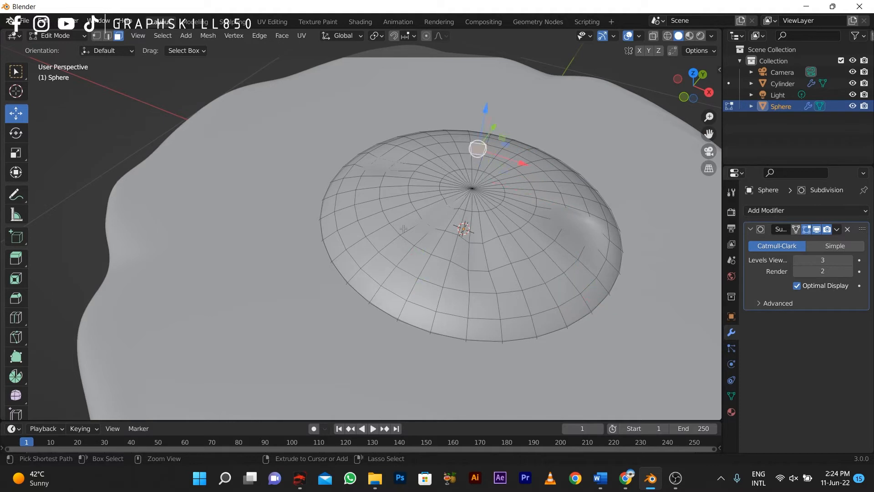
left_click(478, 250)
left_click(579, 224)
left_click(385, 160)
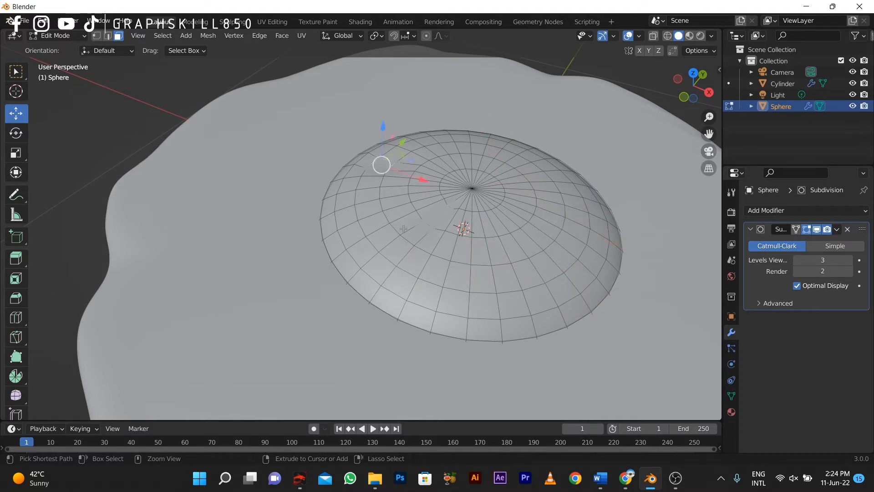
left_click(440, 216)
middle_click_drag(440, 216, 387, 241)
key("Tab")
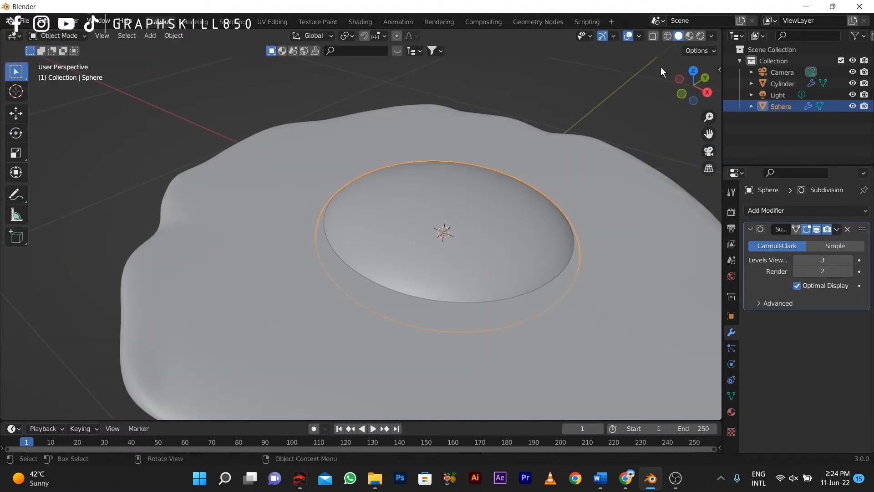
Switch the viewport to Material Preview shading and select the irregular egg-white disc
left_click(690, 36)
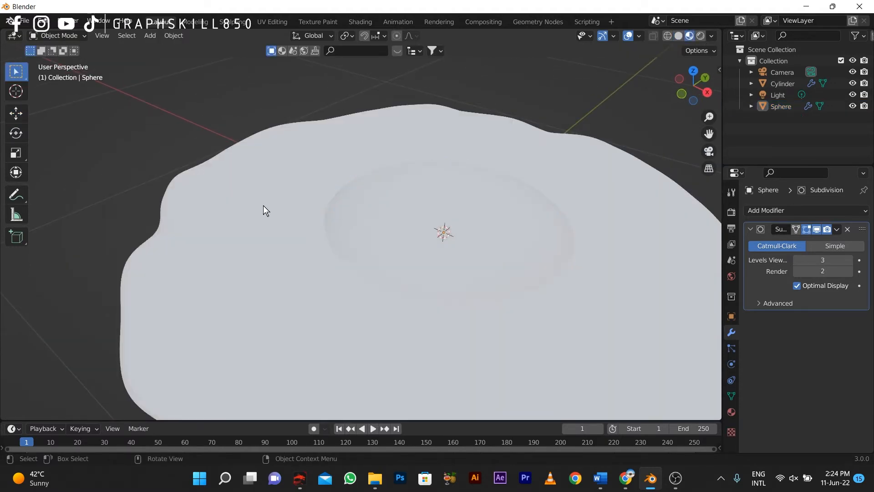
left_click(266, 132)
scroll(299, 241, "down", 3)
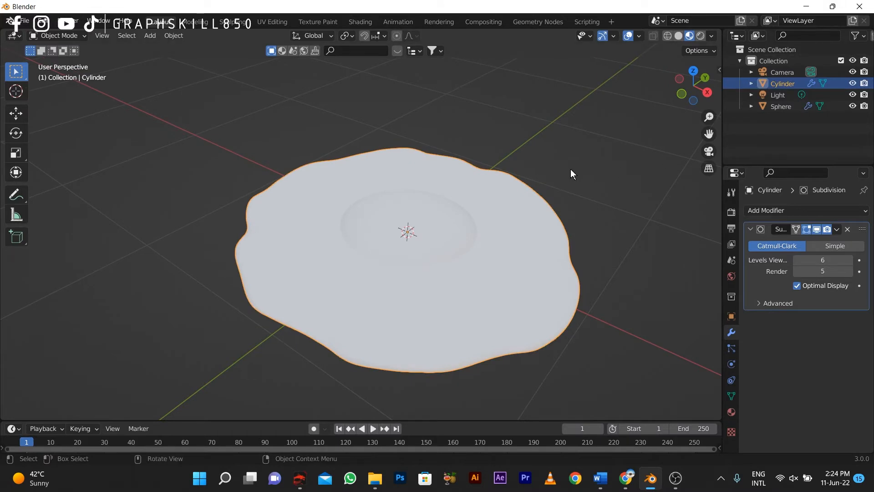
Add a mesh plane at the origin and scale it up well beyond the egg's outline as a ground surface
key("shift+a")
mouse_move(255, 208)
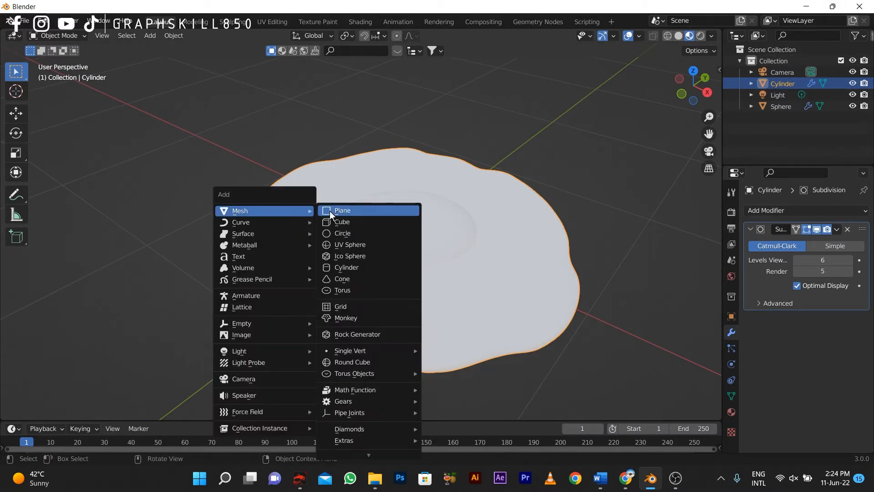
left_click(329, 211)
key("s")
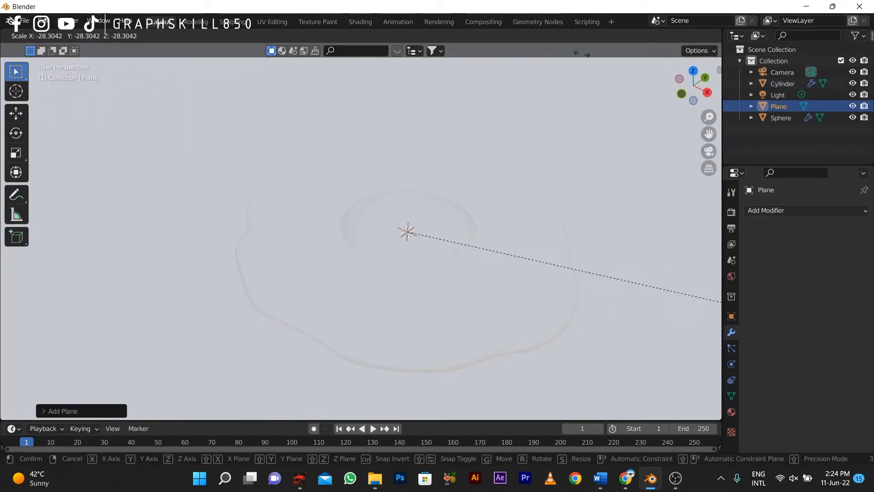
left_click(641, 108)
Browse the BlenderKit materials and apply the Oak Natural wood material to the plane
left_click(305, 52)
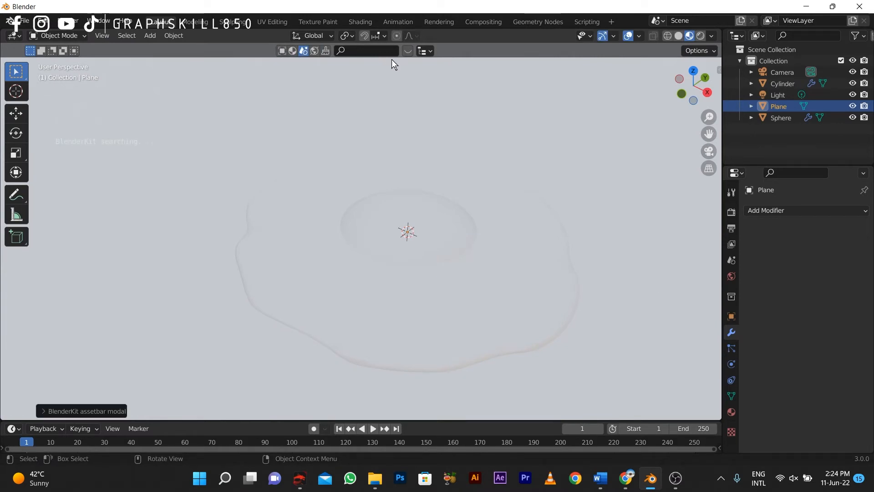
left_click(293, 51)
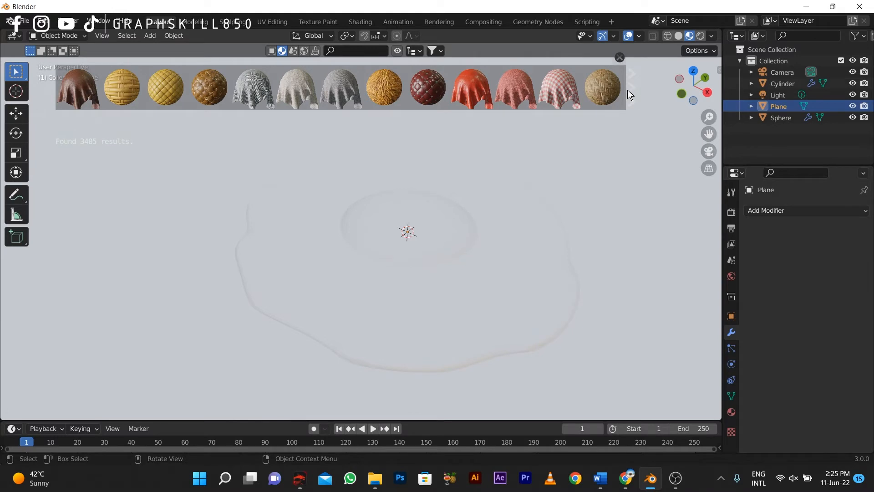
left_click(631, 88)
left_click(630, 88)
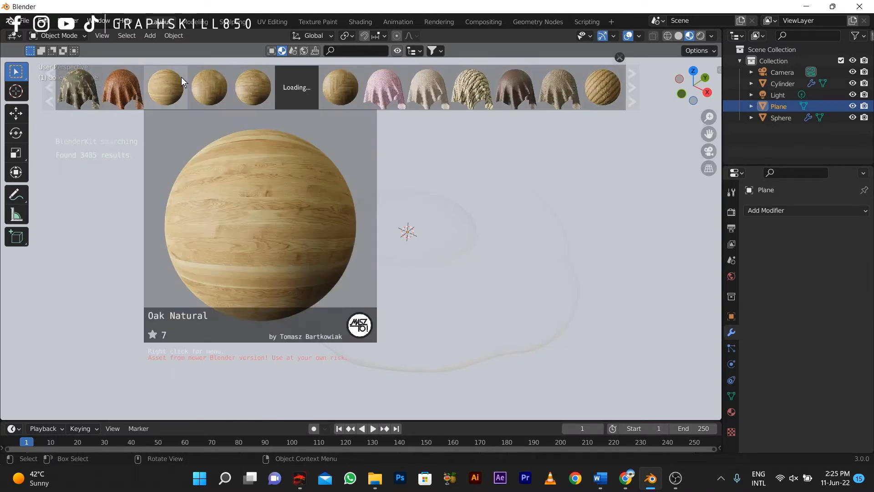
left_click_drag(180, 86, 454, 177)
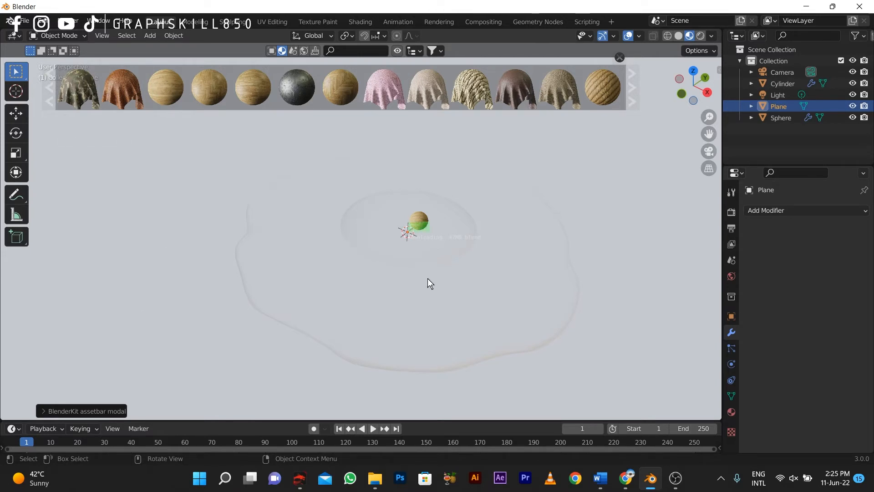
scroll(411, 286, "down", 2)
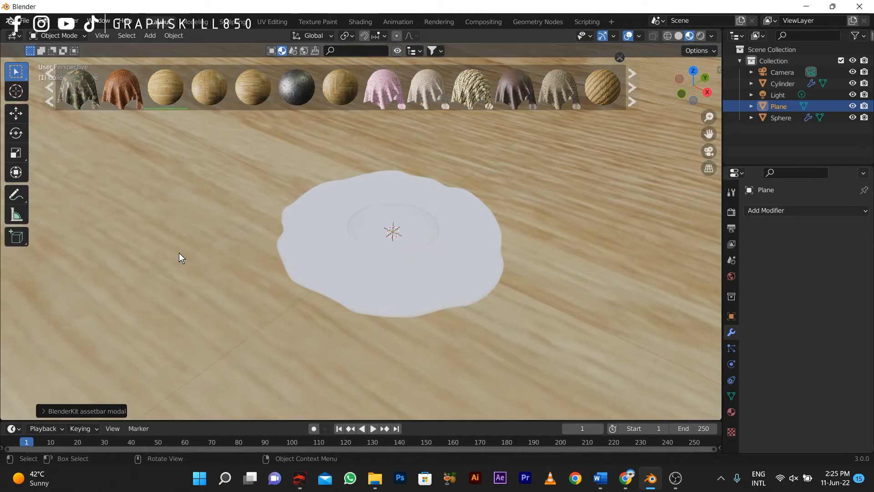
Scale the wooden plane down to a much smaller square around the egg
scroll(204, 252, "down", 8)
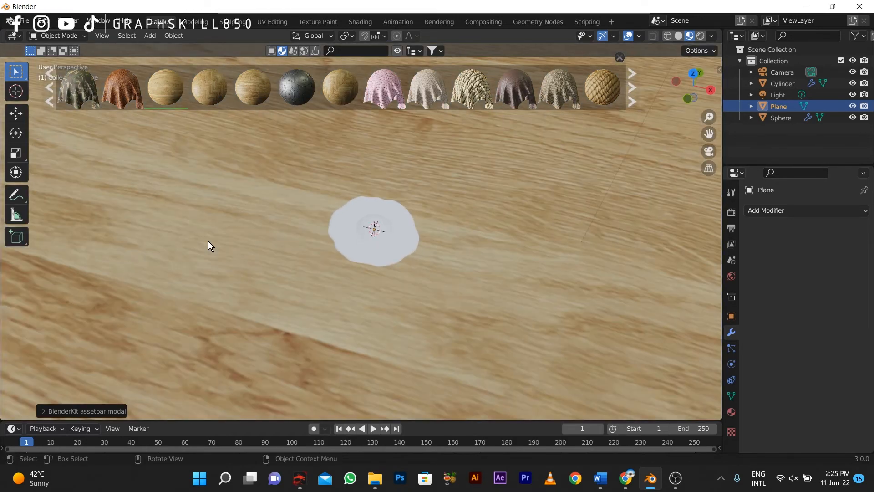
scroll(319, 269, "down", 6)
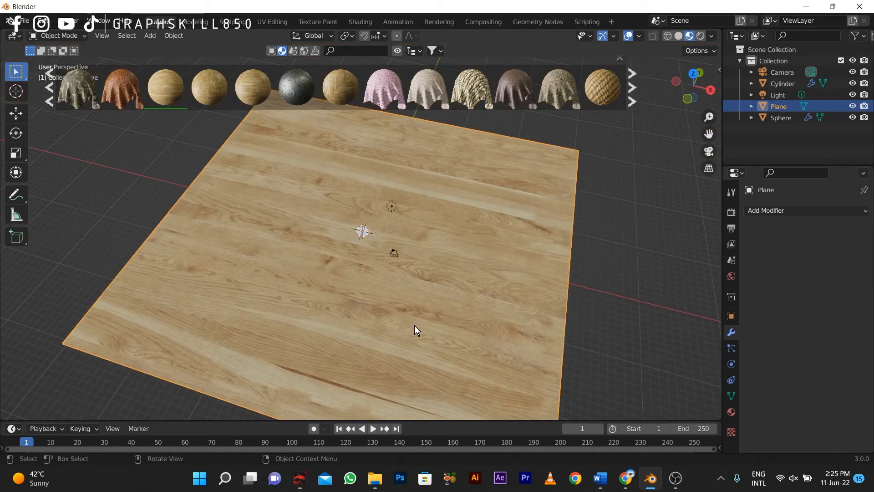
key("s")
left_click(360, 250)
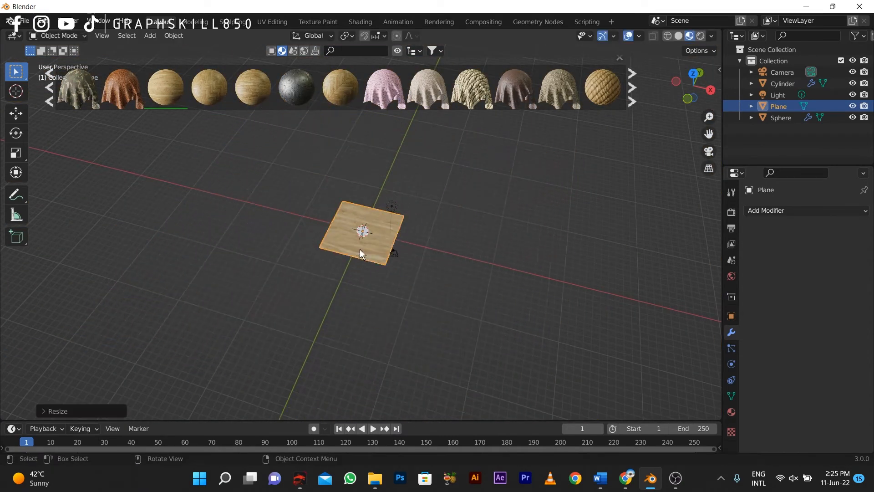
scroll(358, 244, "up", 8)
scroll(357, 238, "up", 6)
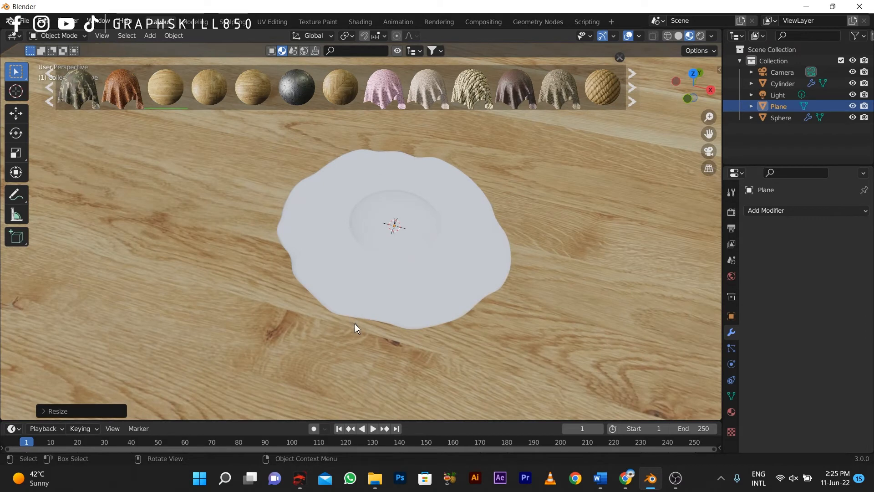
Look through the camera and scale the wooden plane up until it fills the whole camera frame
key("KP_0")
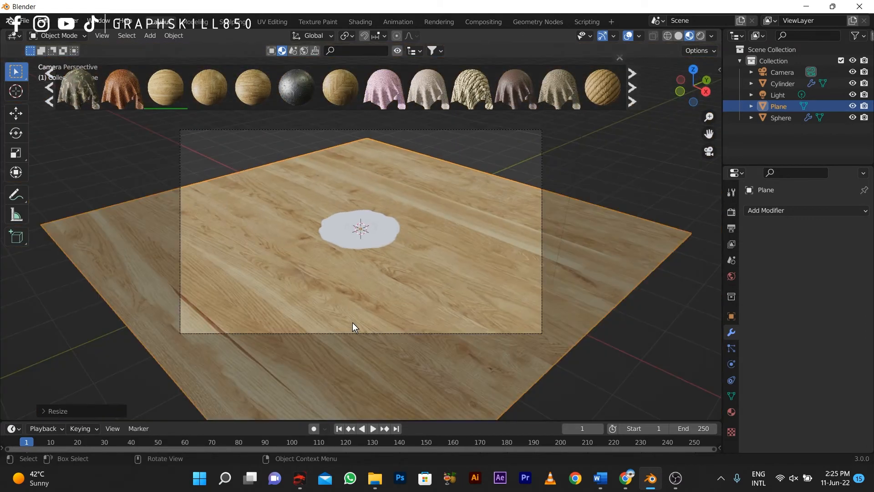
middle_click_drag(269, 282, 277, 287)
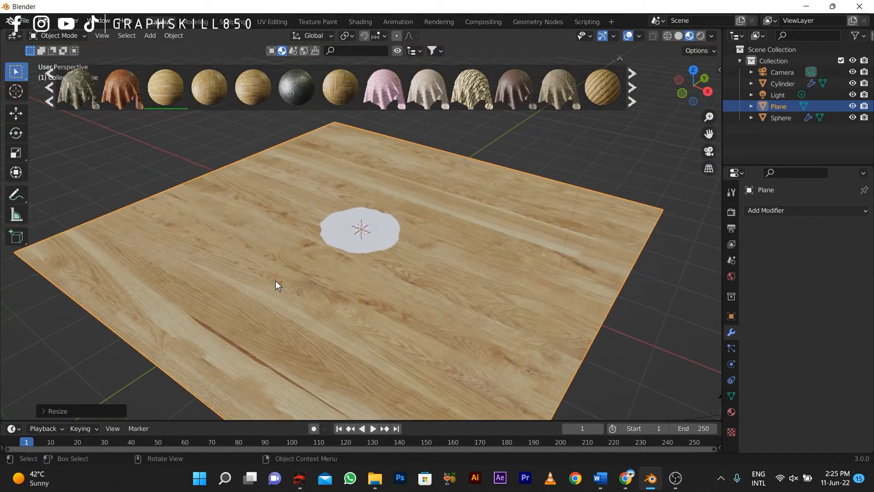
key("KP_0")
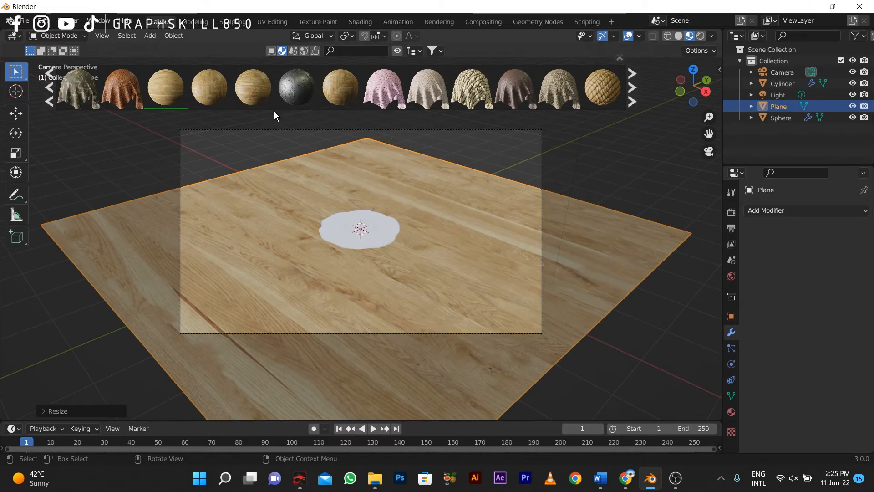
key("s")
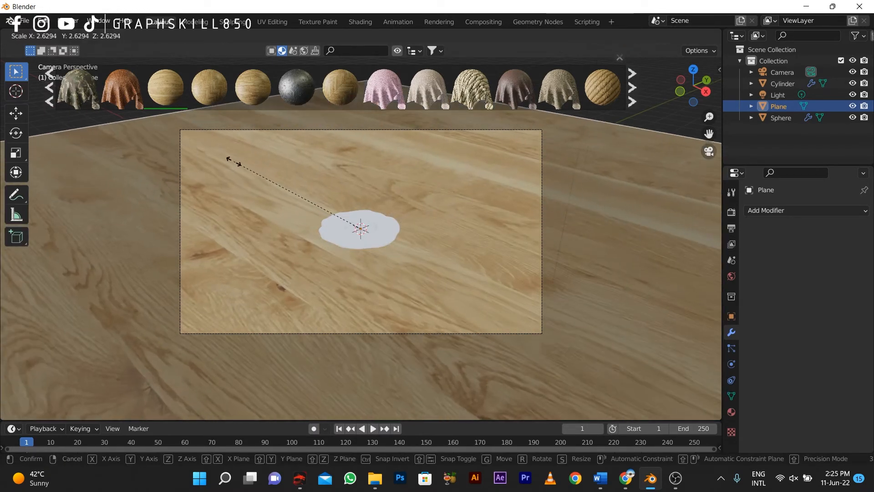
left_click(171, 149)
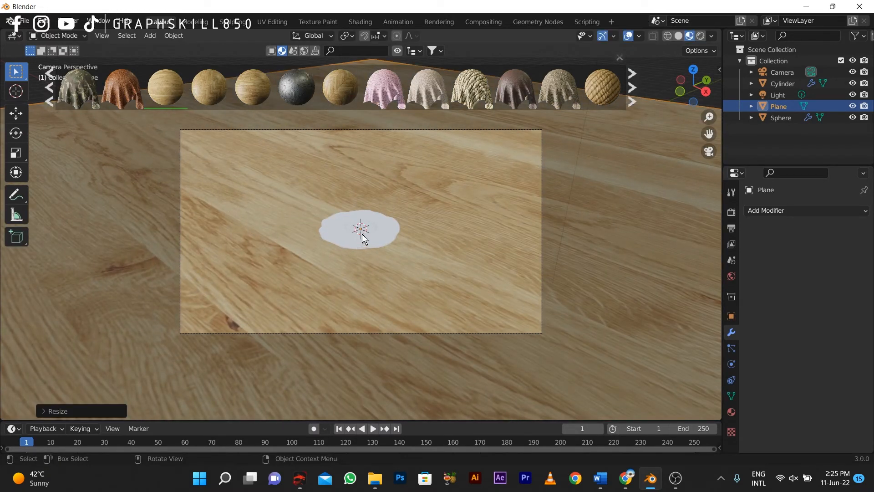
Lock the camera to the view so that navigating the viewport moves the camera
scroll(362, 234, "up", 5)
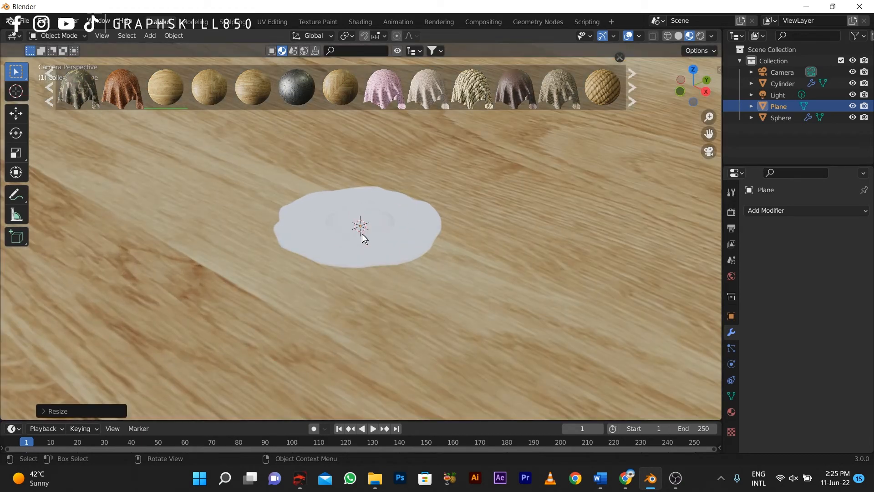
left_click(313, 206)
scroll(546, 184, "down", 3)
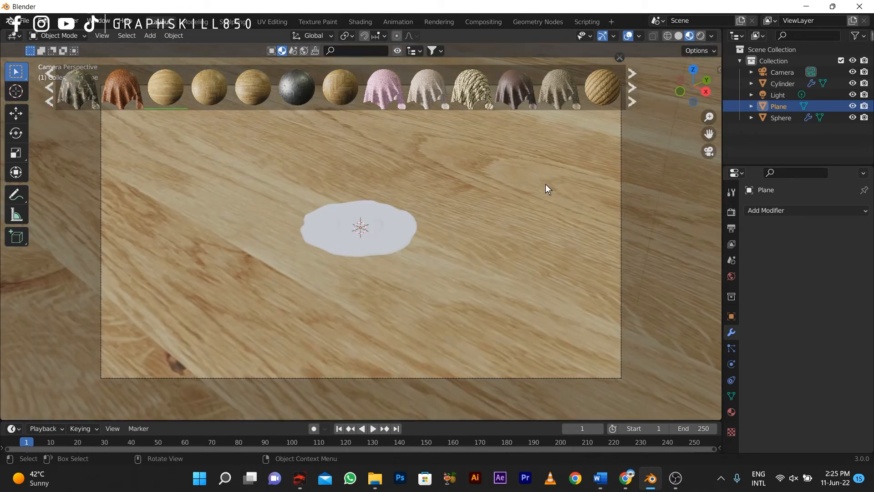
scroll(359, 188, "up", 3)
scroll(359, 187, "down", 3)
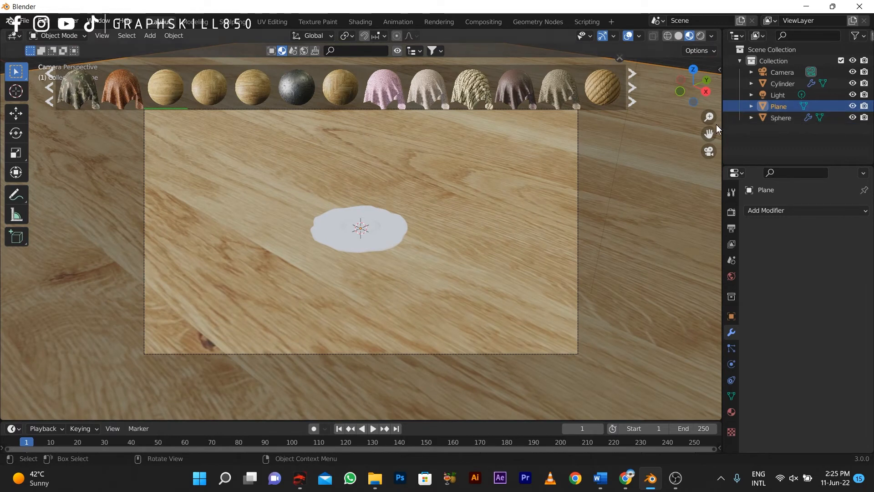
left_click(718, 71)
left_click(715, 187)
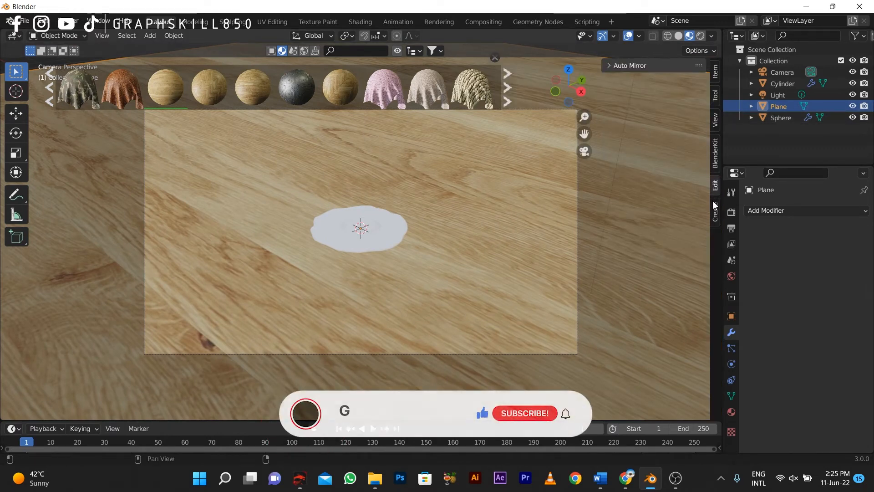
left_click(714, 120)
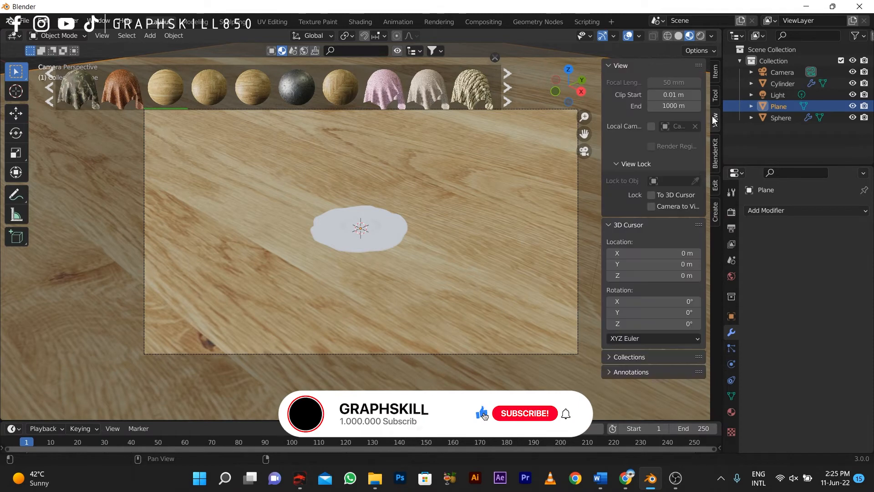
left_click(652, 196)
left_click(651, 206)
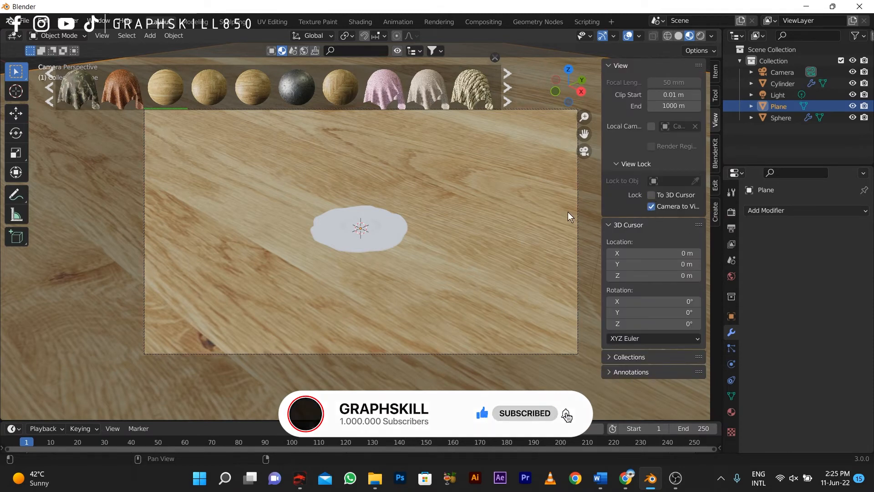
Move the camera closer to the egg and scale the wooden plane down to about 0.57 of its size
scroll(372, 220, "up", 2)
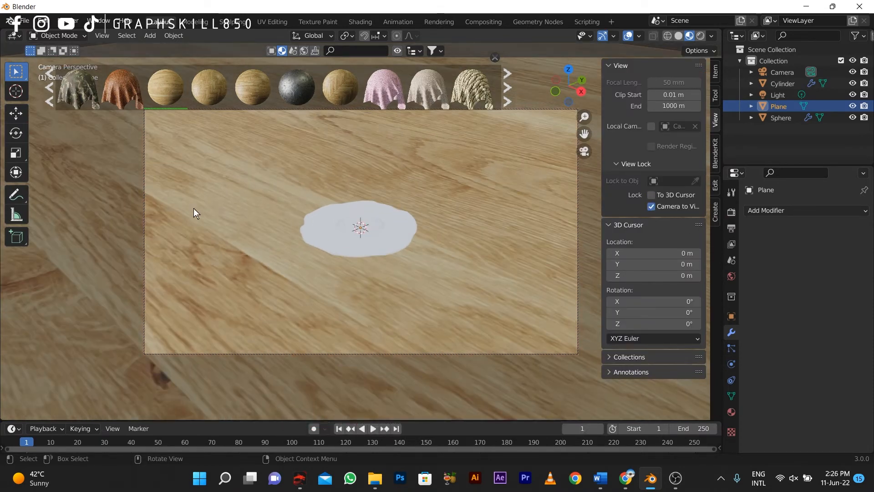
key("s")
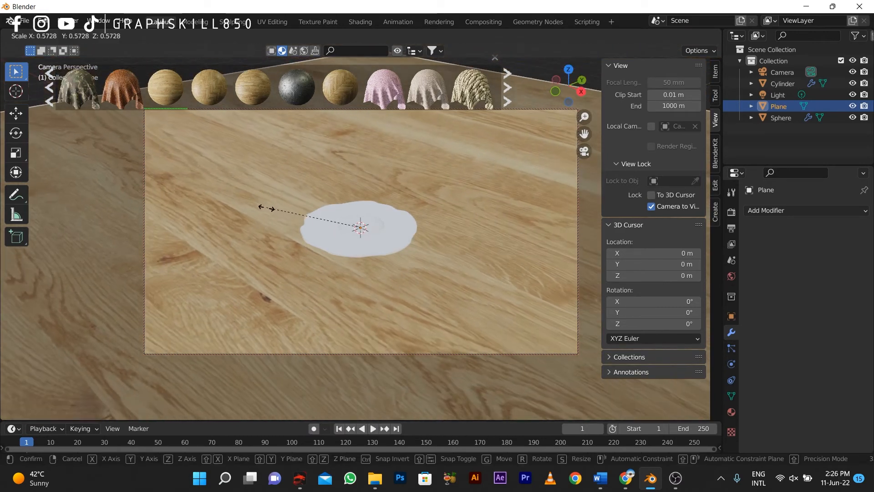
left_click(267, 208)
scroll(374, 257, "up", 2)
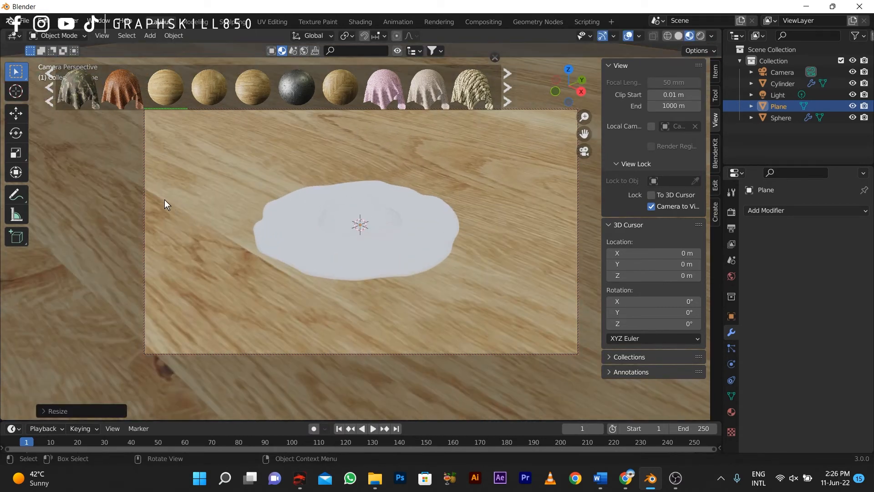
Scale the wooden plane down to refine its visible grain and move the camera closer so the egg fills more of the frame
key("s")
left_click(237, 214)
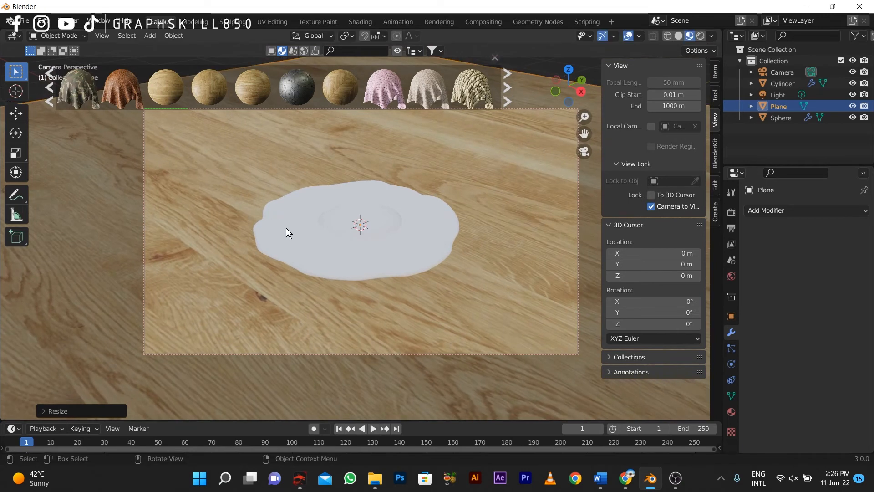
scroll(321, 236, "up", 2)
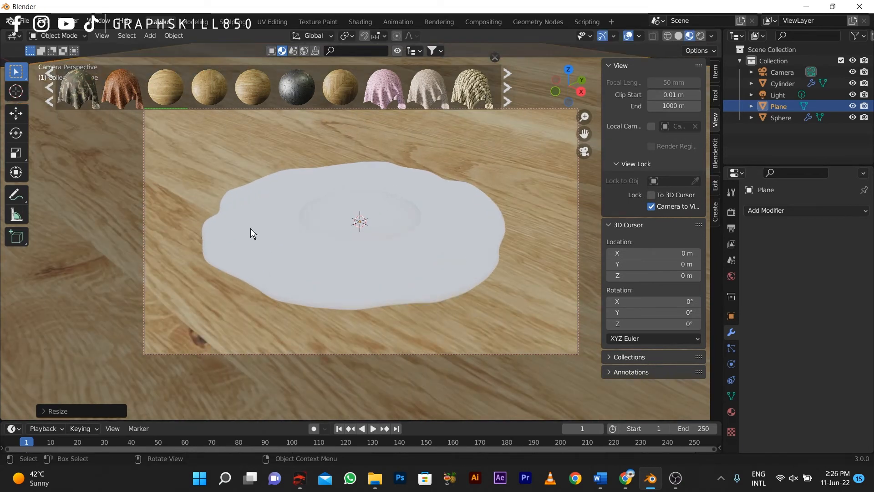
Switch the viewport to rendered shading
left_click(302, 232)
left_click(348, 229)
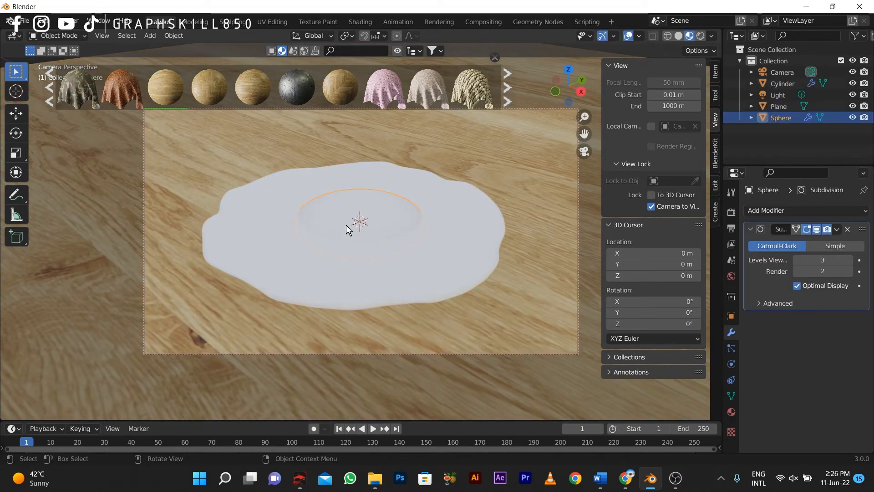
left_click(700, 36)
Add a new material to the egg white and raise its base colour's brightness to pure white
left_click(491, 230)
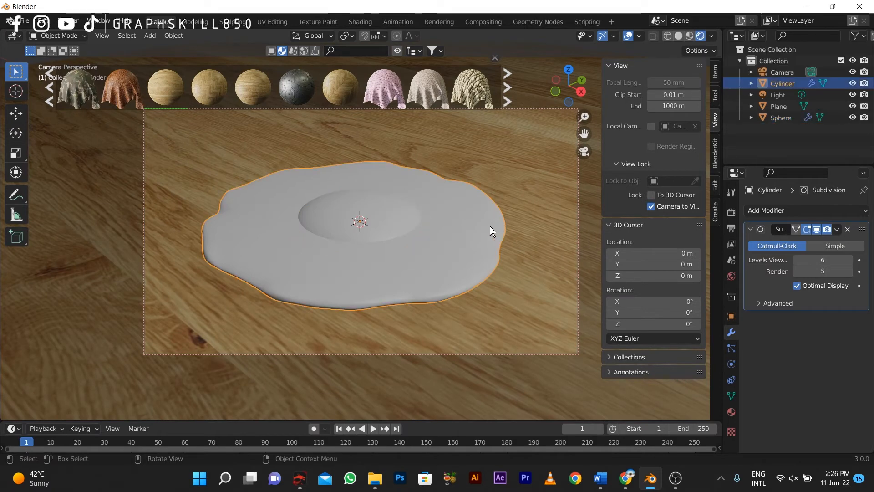
left_click(732, 412)
middle_click_drag(496, 277, 452, 285)
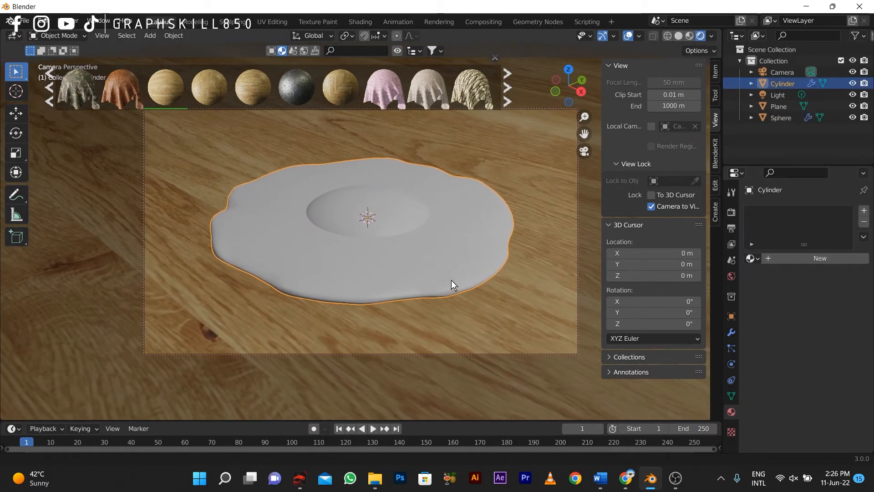
left_click(863, 211)
left_click(798, 258)
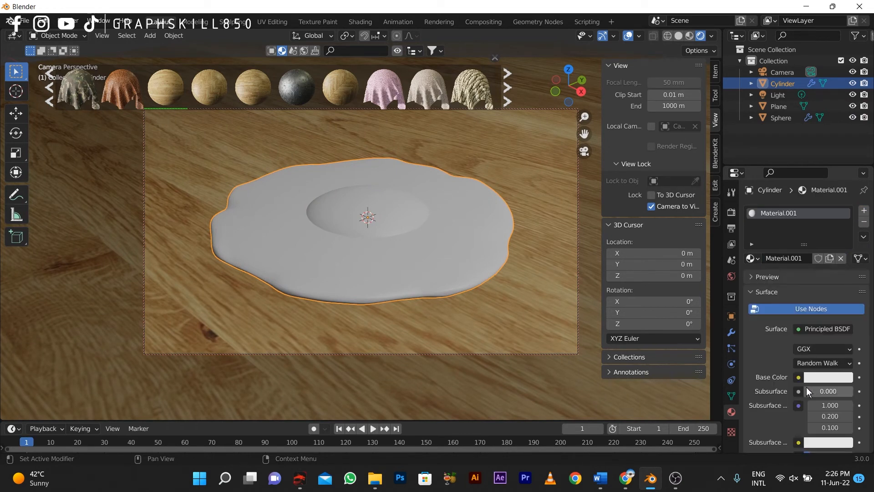
left_click(814, 378)
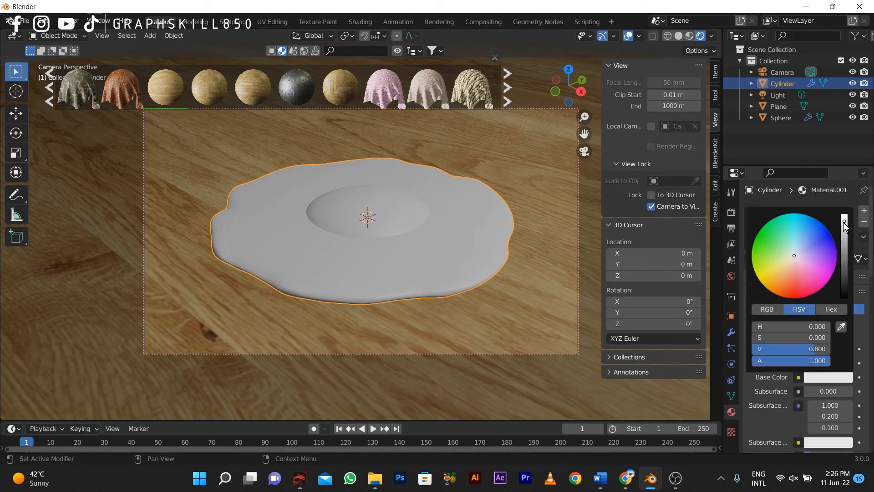
left_click_drag(846, 228, 846, 215)
left_click(440, 284)
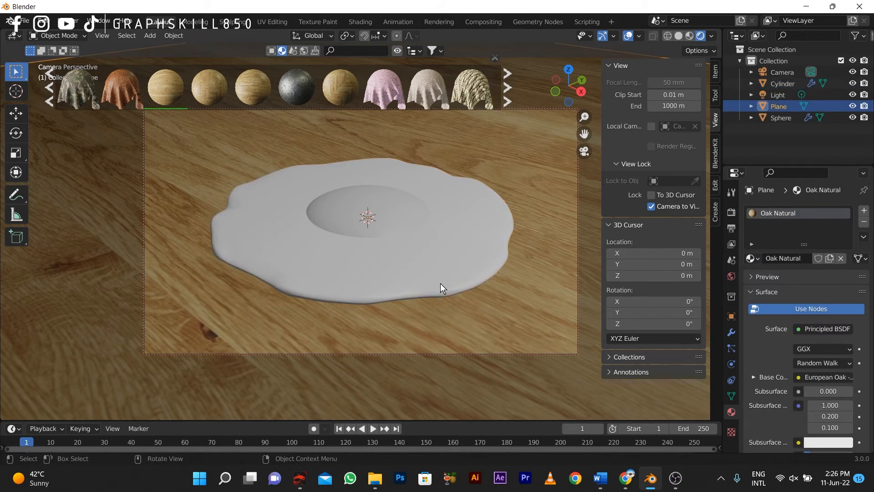
Set the egg white material's roughness to 0 and keep its metallic value at 0
left_click(418, 275)
scroll(827, 408, "down", 6)
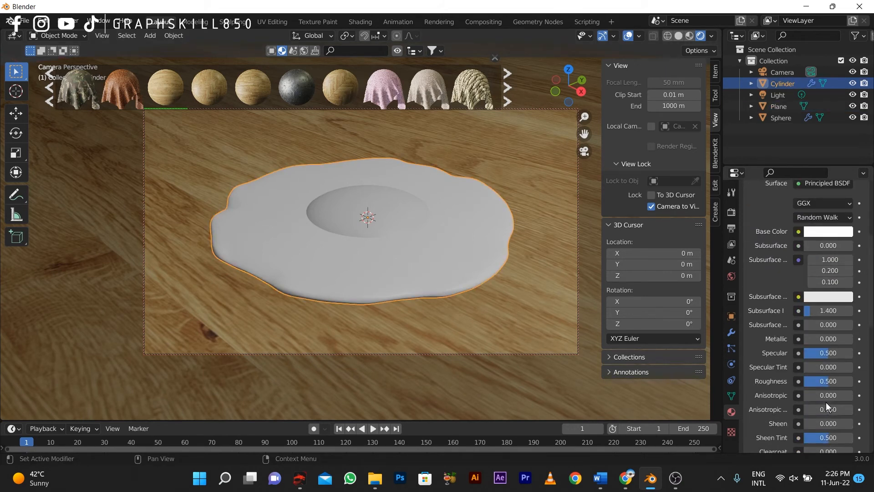
mouse_move(822, 382)
left_mouse_down()
mouse_move(798, 381)
mouse_move(835, 367)
mouse_move(808, 389)
left_mouse_up()
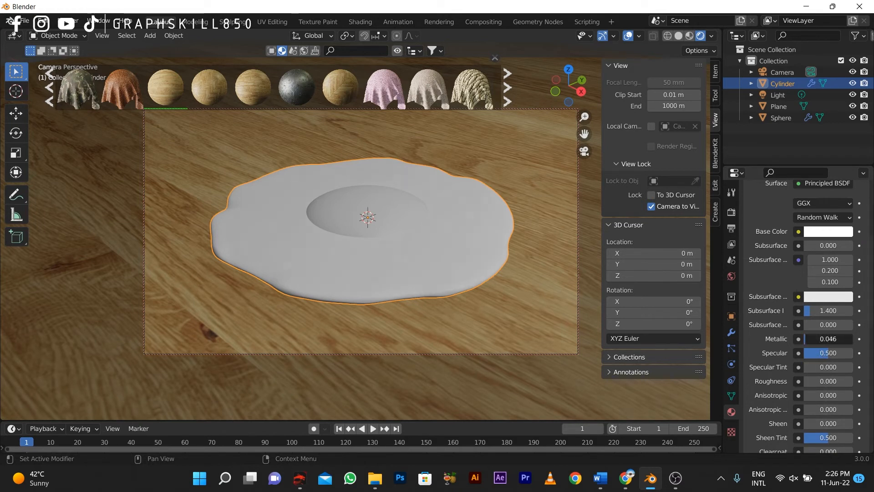
mouse_move(820, 339)
left_mouse_down()
mouse_move(835, 339)
mouse_move(808, 339)
left_mouse_up()
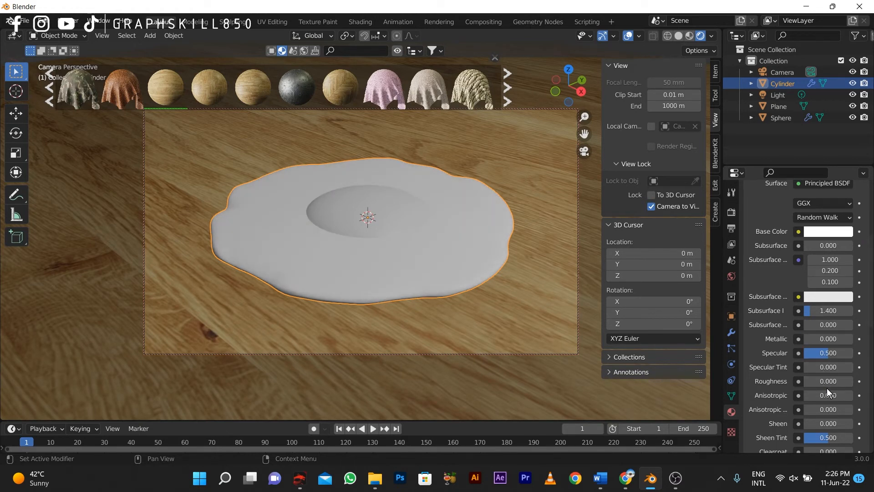
Give the yolk sphere a new material with a yellow base colour of hue 0.119, saturation 0.974 and value 0.8
left_click(356, 209)
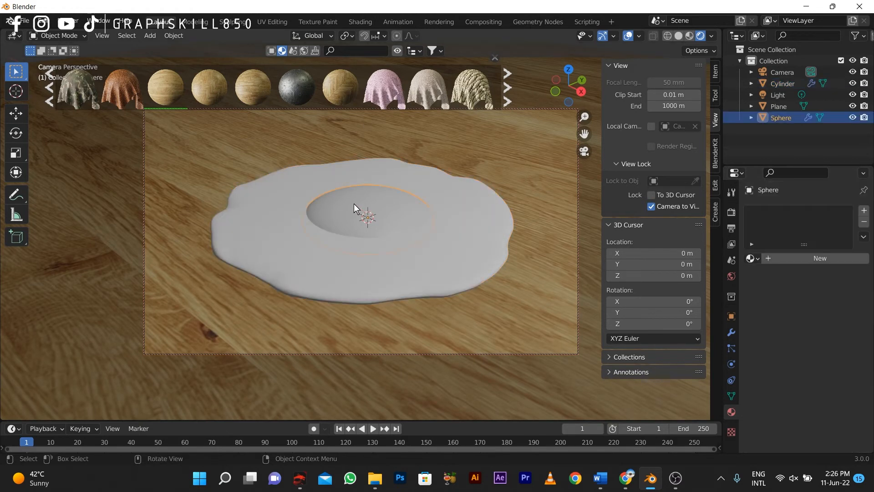
left_click(803, 258)
left_click(832, 379)
left_click_drag(785, 255, 767, 278)
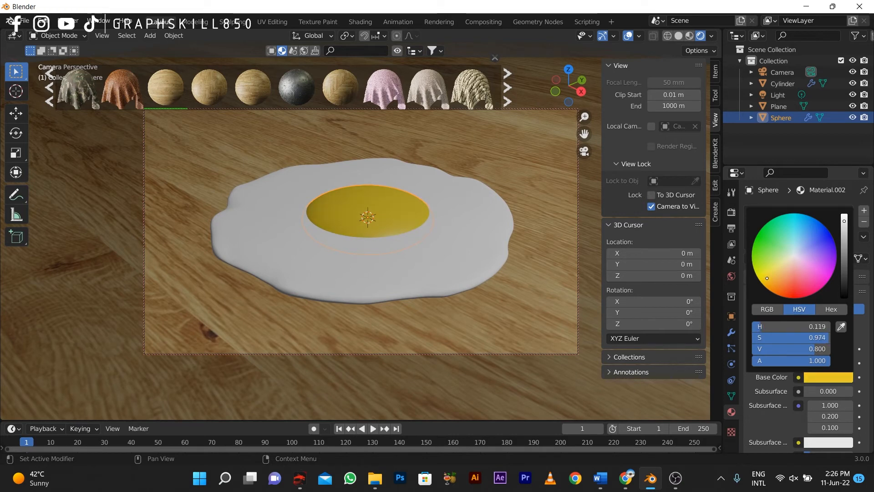
Move the camera closer and raise the yolk slightly along the vertical axis so it stands out of the egg white
scroll(373, 236, "up", 2)
left_click(367, 222)
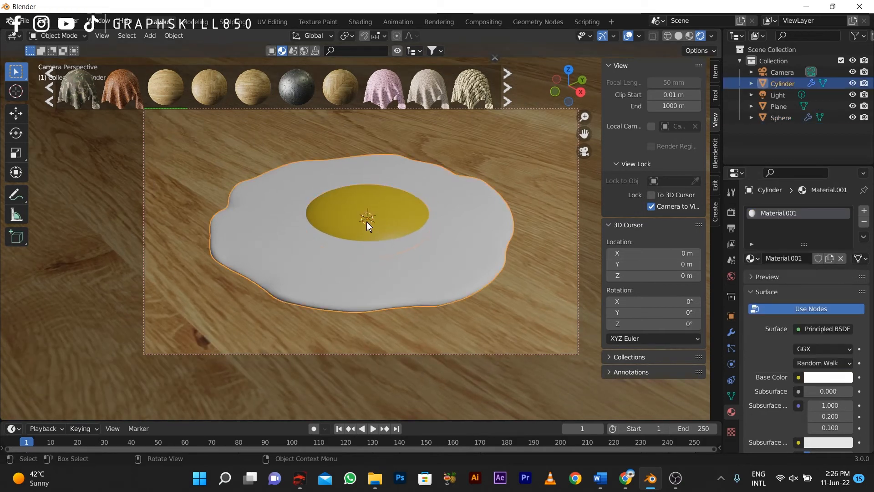
scroll(368, 224, "up", 2)
left_click(355, 199)
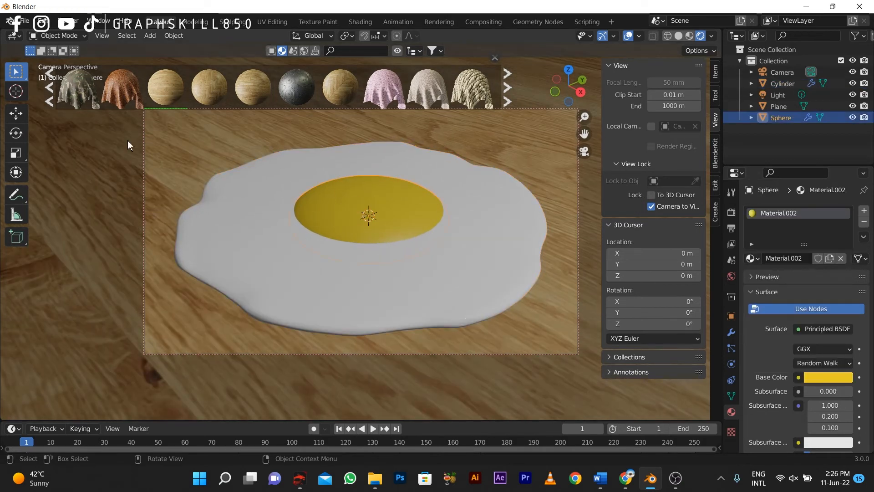
left_click(14, 114)
left_click_drag(368, 180, 361, 173)
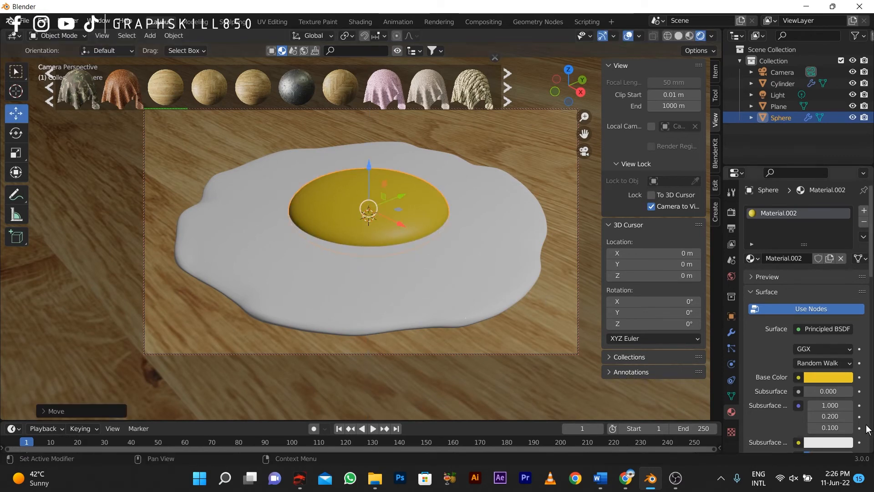
Set the yolk material's roughness to 0.023 and pull the camera back to a higher viewing angle
scroll(848, 415, "down", 5)
left_click_drag(847, 415, 813, 416)
middle_click_drag(428, 269, 417, 250)
scroll(421, 241, "down", 3)
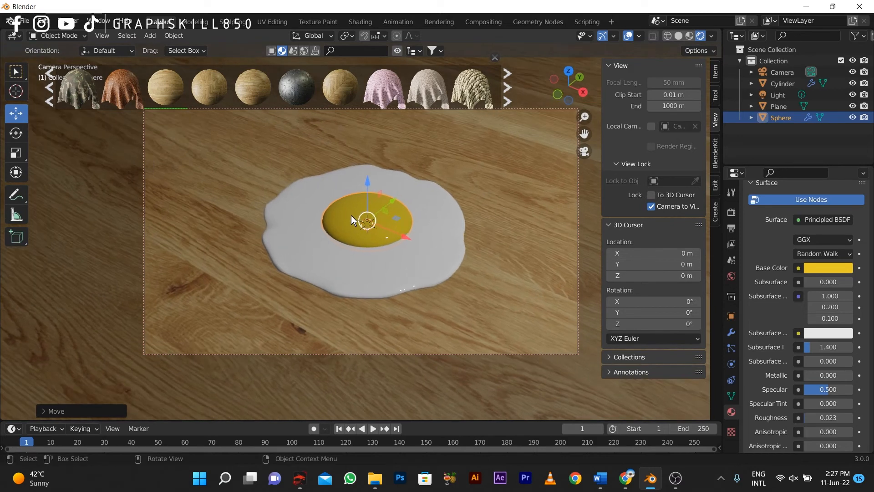
Set the yolk material's roughness to 0.133 with metallic at 0, and shift the camera so the egg sits right of centre
left_click(350, 214)
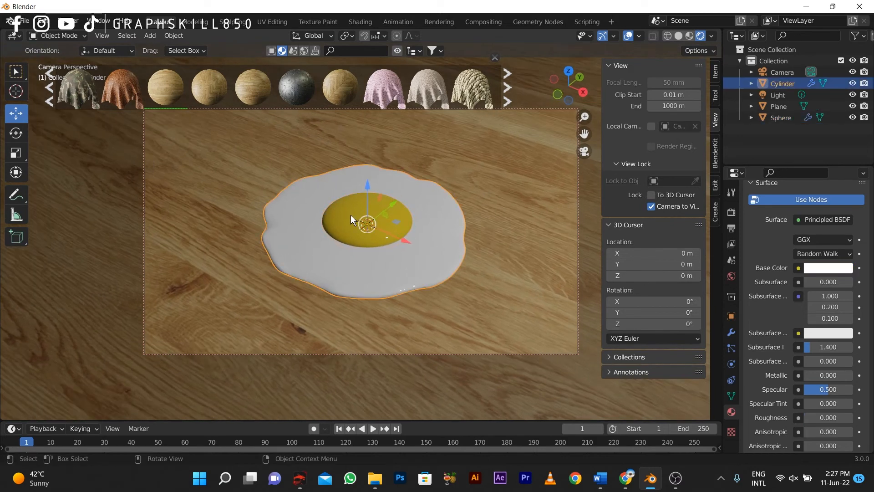
left_click(346, 213)
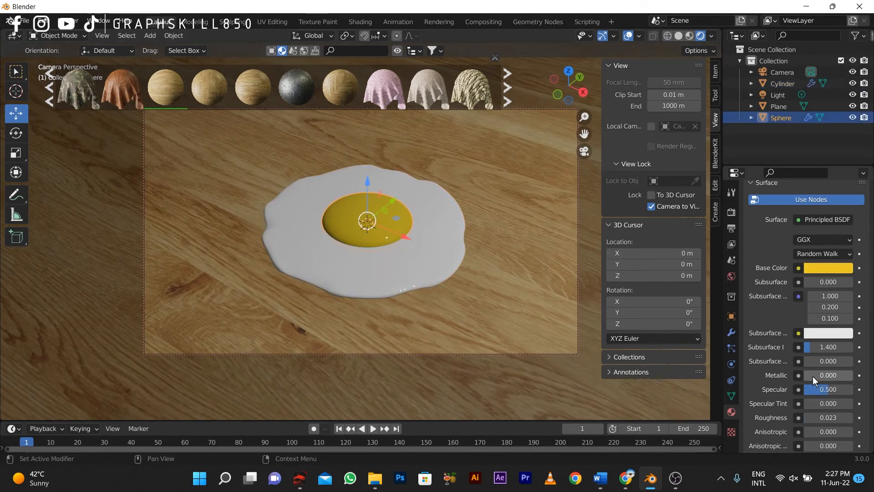
mouse_move(814, 377)
left_mouse_down()
mouse_move(858, 377)
mouse_move(811, 377)
left_mouse_up()
mouse_move(820, 417)
left_mouse_down()
mouse_move(840, 417)
mouse_move(813, 418)
left_mouse_up()
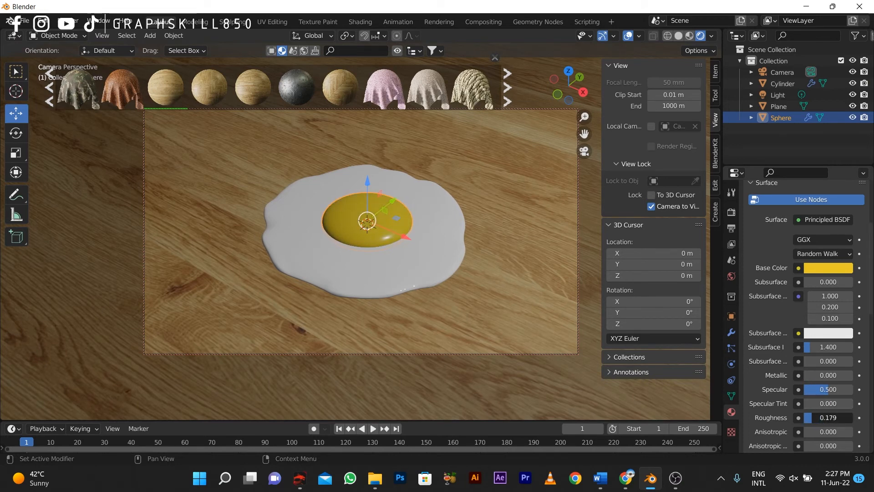
middle_click_drag(387, 287, 364, 275)
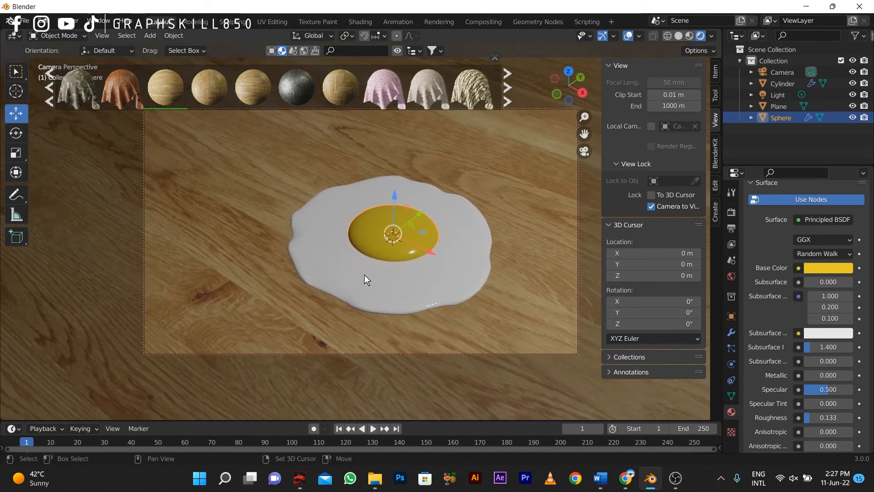
Change the render engine to Cycles and set the device to GPU Compute
left_click(732, 212)
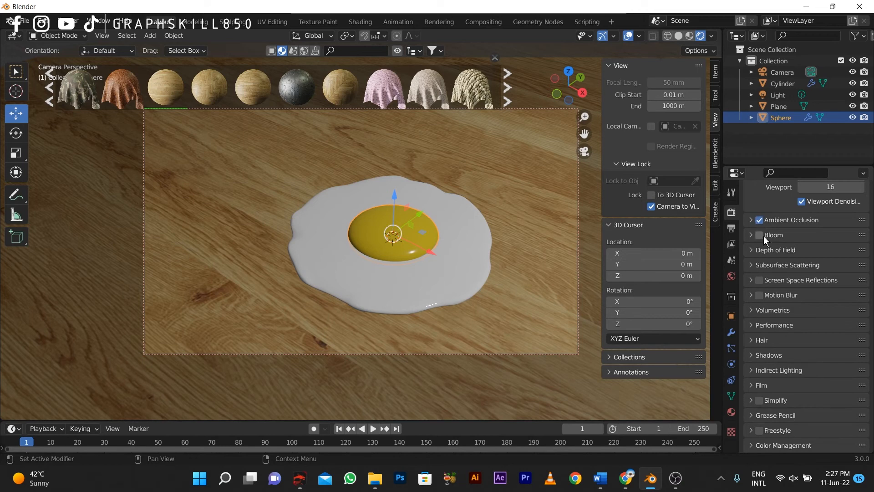
scroll(774, 237, "up", 4)
left_click(815, 210)
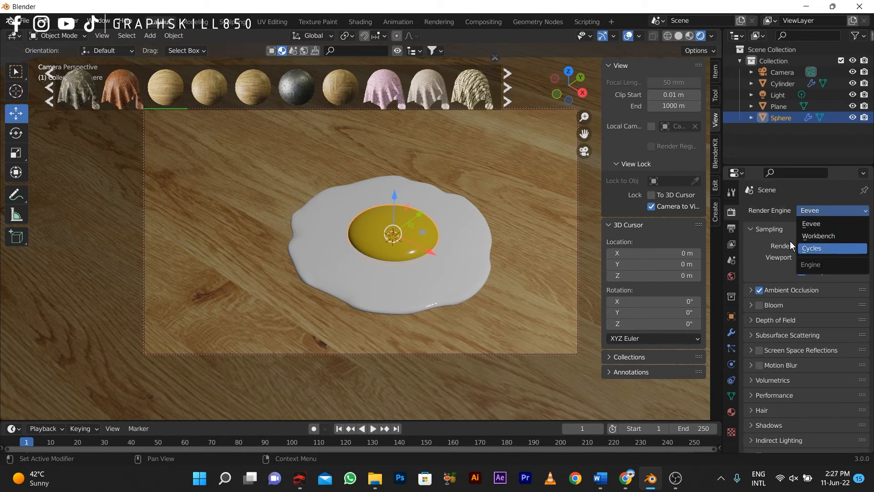
key("Return")
left_click(811, 237)
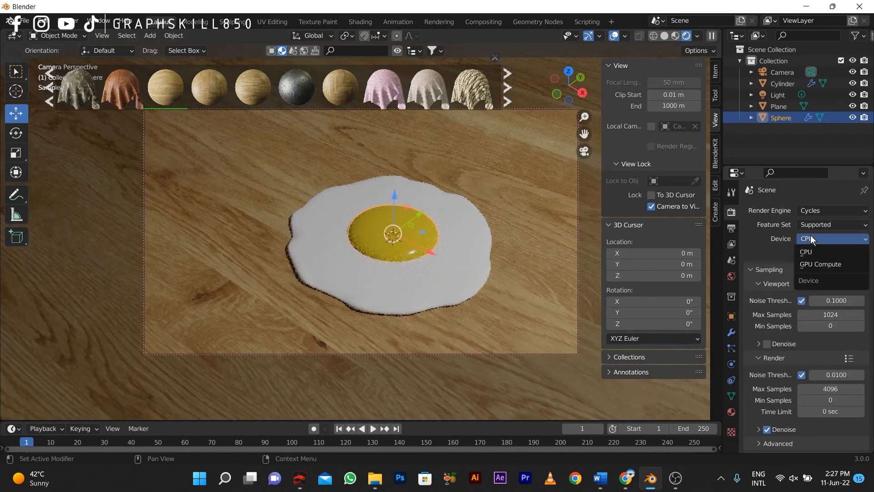
left_click(821, 252)
left_click(826, 238)
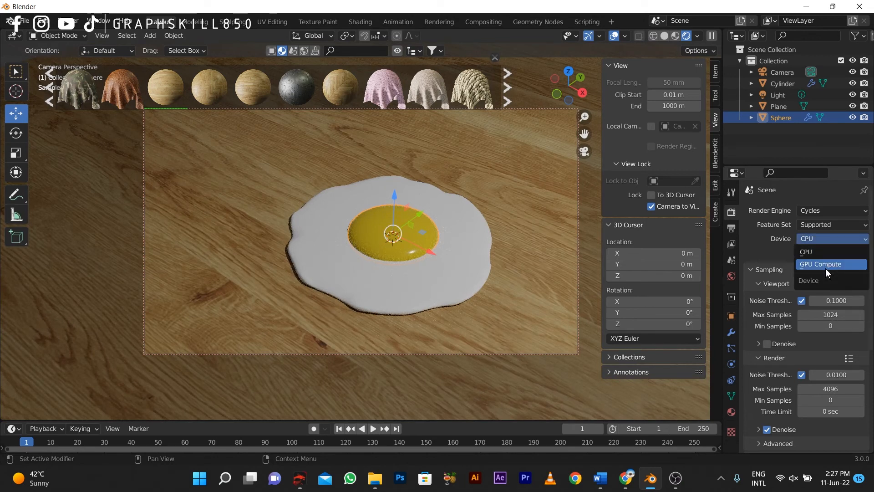
key("Return")
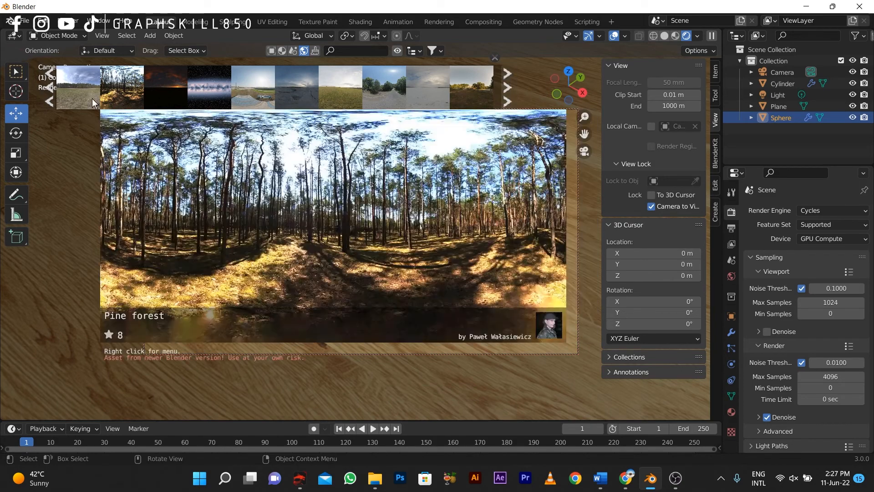
Browse the HDR environments in the BlenderKit library for one that suits lighting the egg
left_click(46, 98)
left_click(45, 99)
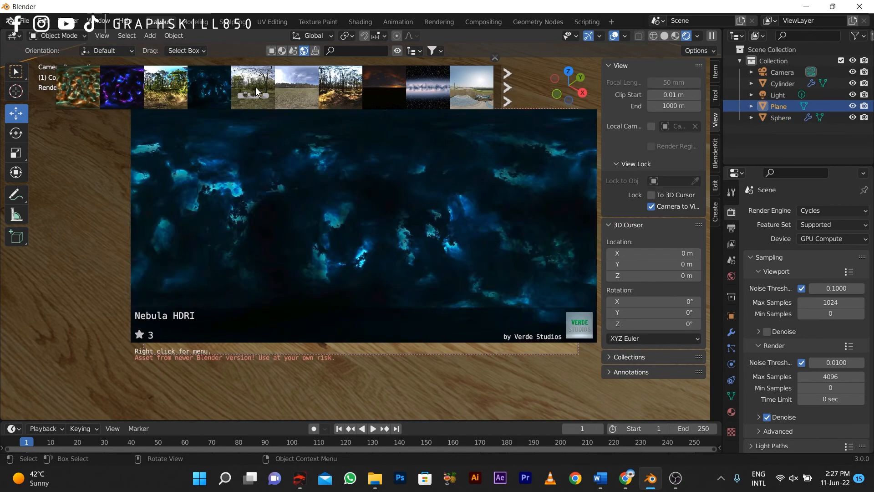
left_click(506, 89)
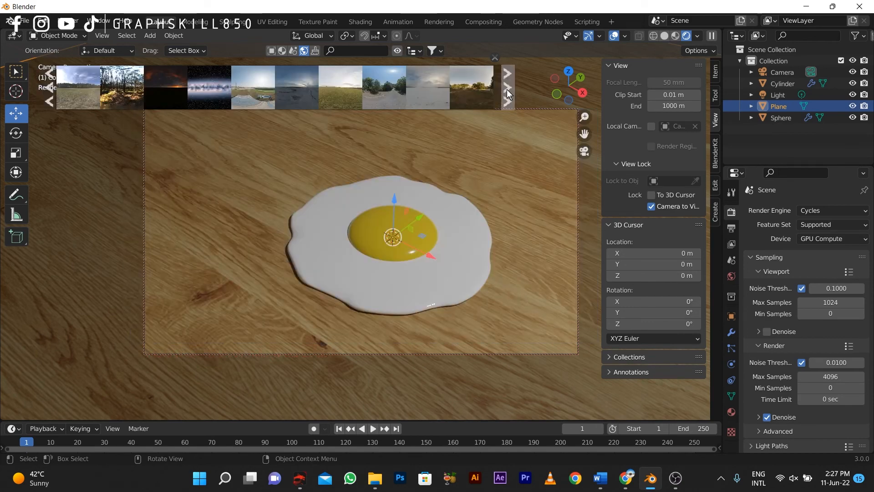
left_click(50, 93)
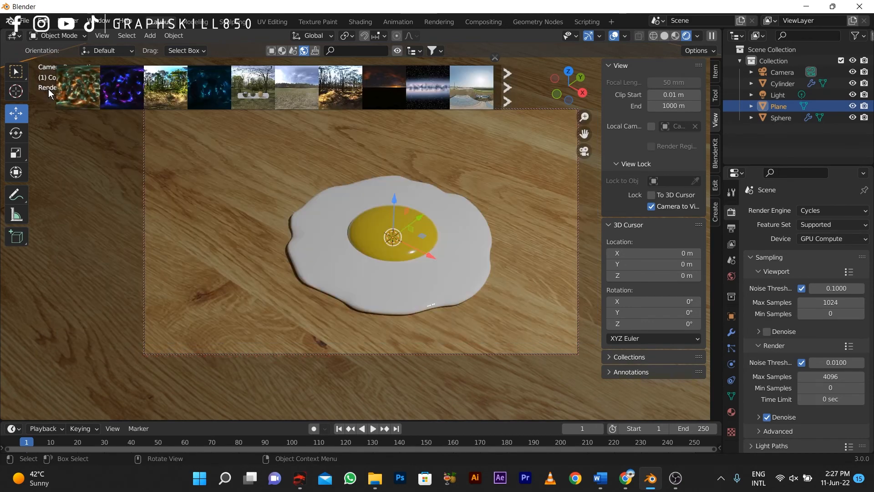
left_click(507, 84)
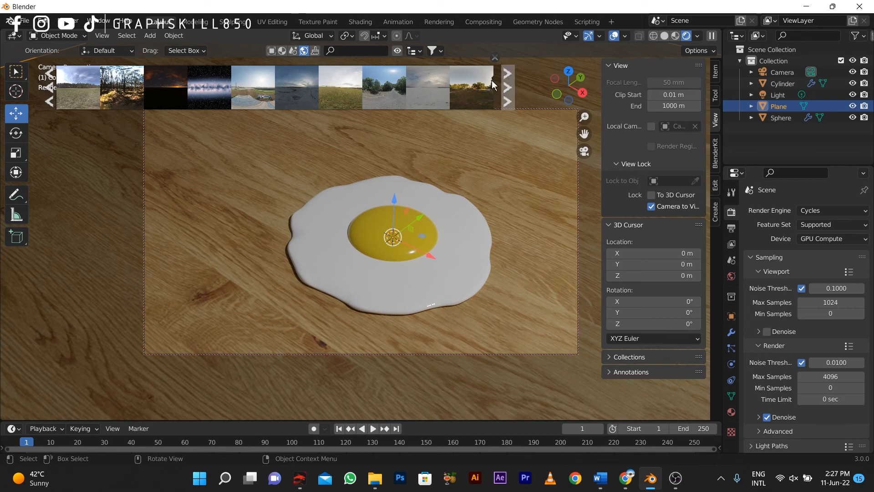
left_click(493, 59)
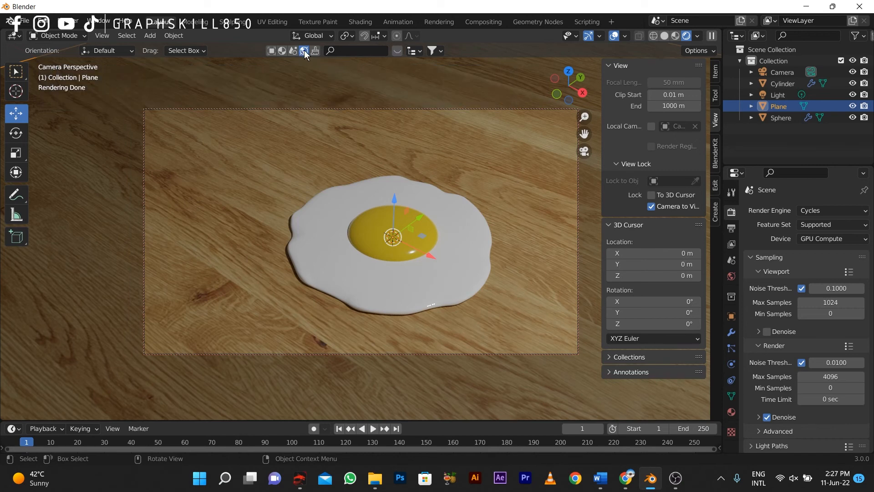
left_click(397, 50)
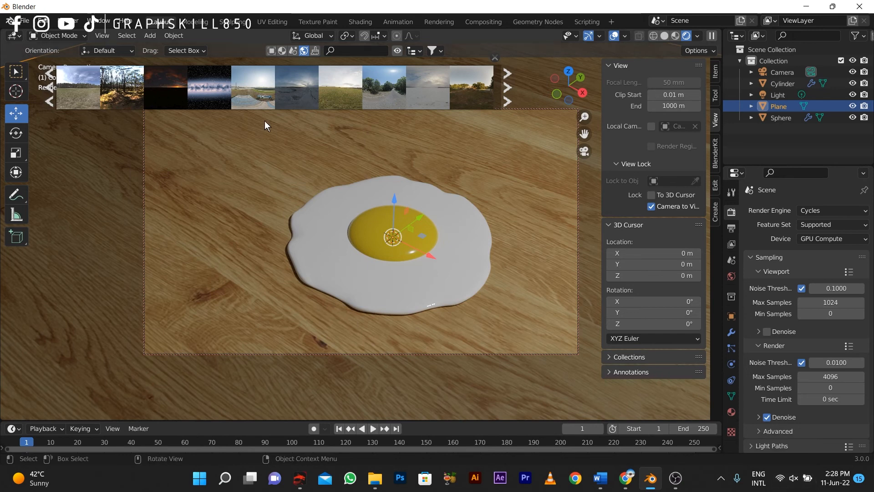
Light the scene with the HDR of a bright sky over sand and water, and hide the Light object in the viewport
mouse_move(258, 84)
mouse_move(258, 84)
left_mouse_down()
mouse_move(273, 100)
mouse_move(258, 84)
left_mouse_up()
left_click(248, 119)
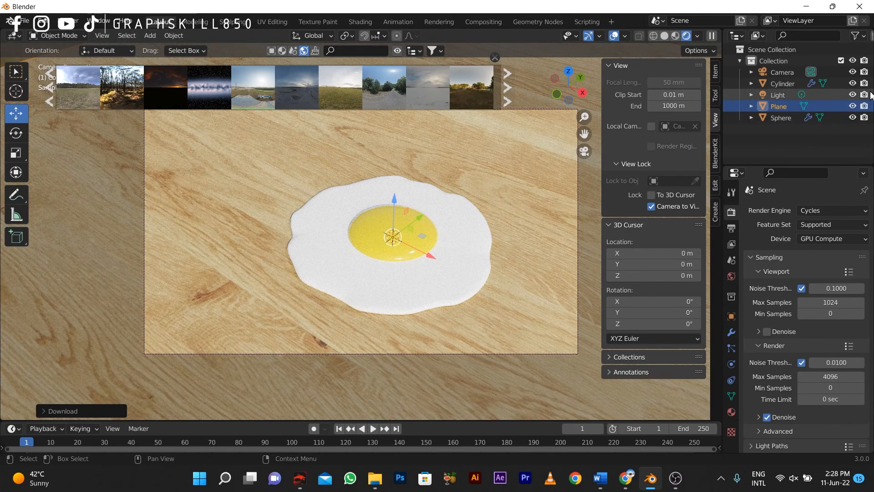
left_click(852, 94)
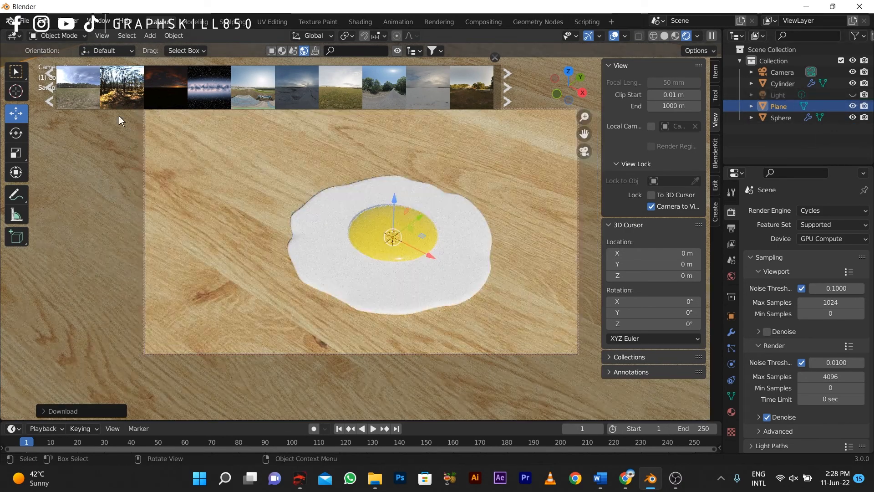
middle_click_drag(294, 235, 251, 222)
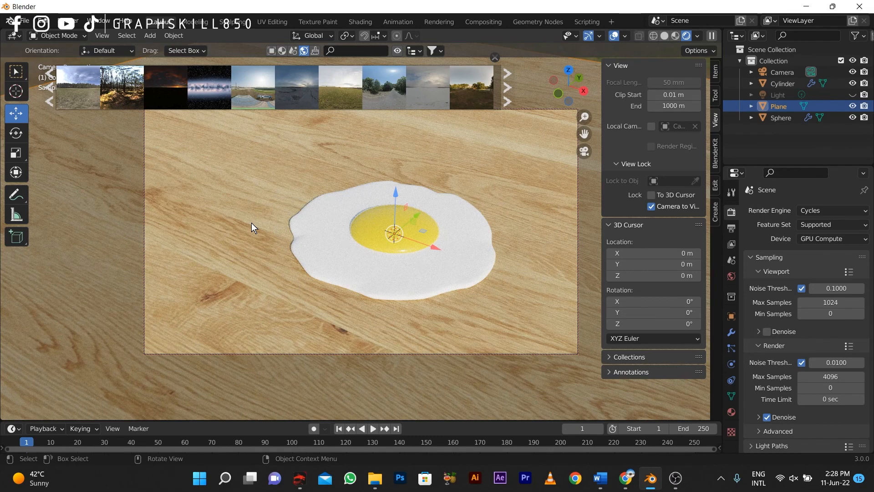
left_click(732, 412)
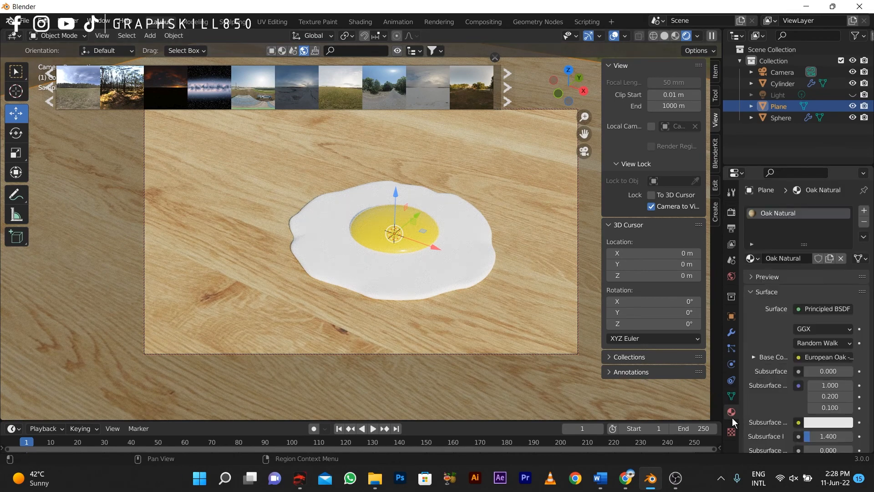
scroll(838, 401, "down", 6)
scroll(845, 408, "down", 8)
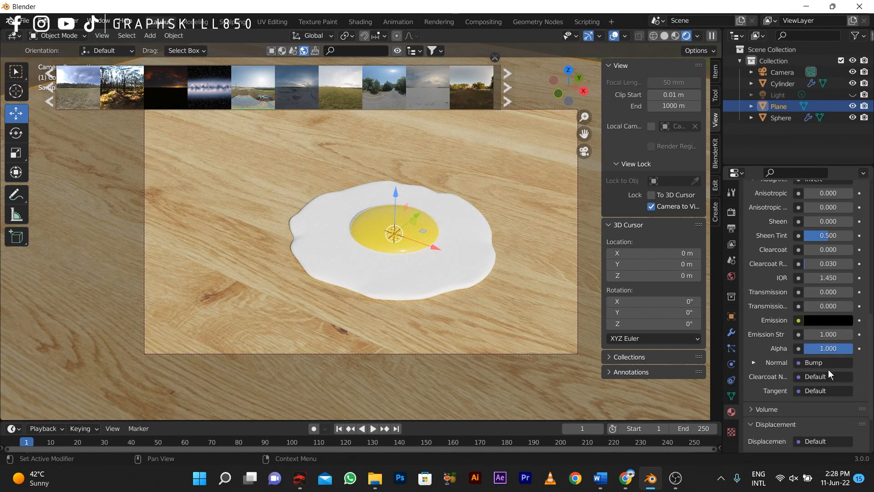
left_click(813, 377)
key("Escape")
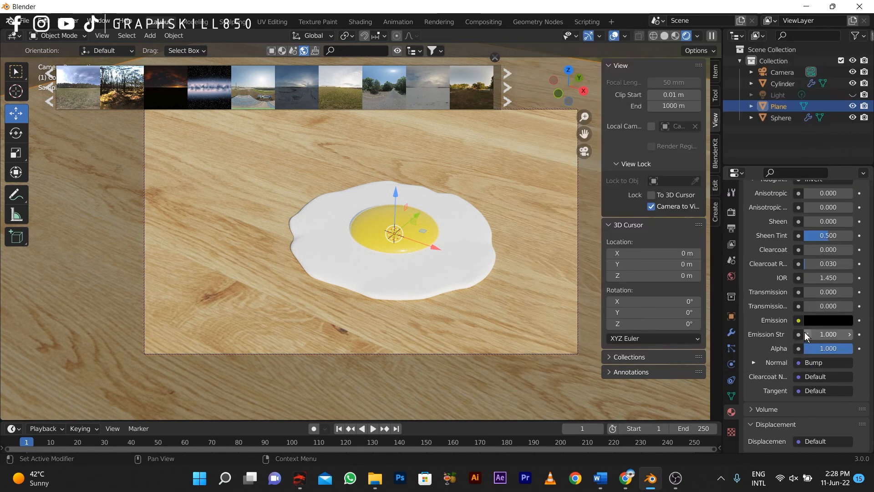
scroll(774, 364, "down", 4)
Set the scene's color management look to Very High Contrast
left_click(732, 212)
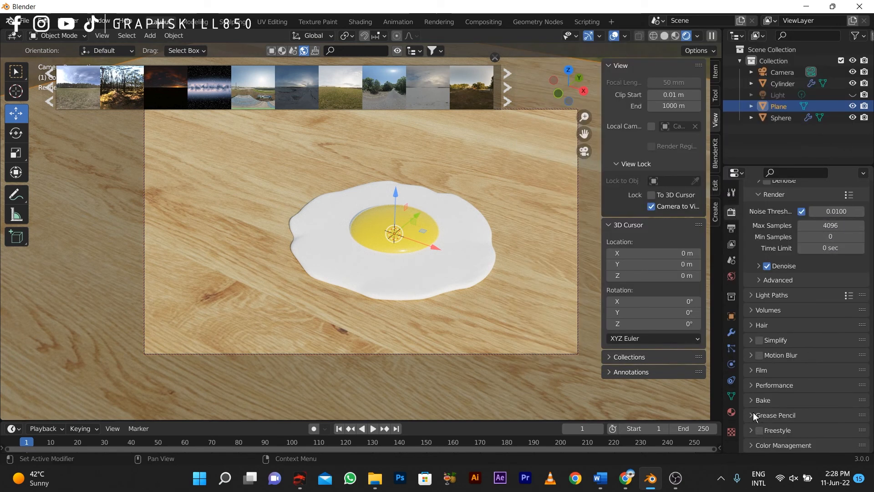
left_click(744, 370)
left_click(744, 369)
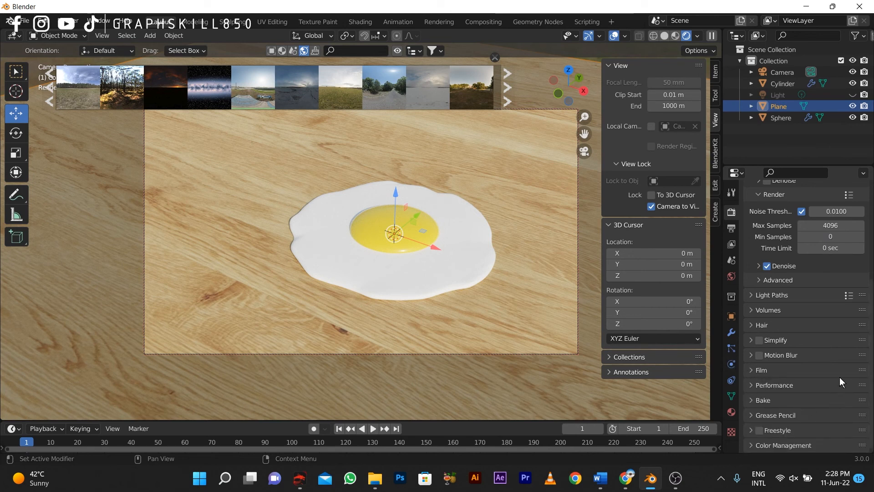
left_click(761, 444)
left_click(819, 398)
left_click(801, 375)
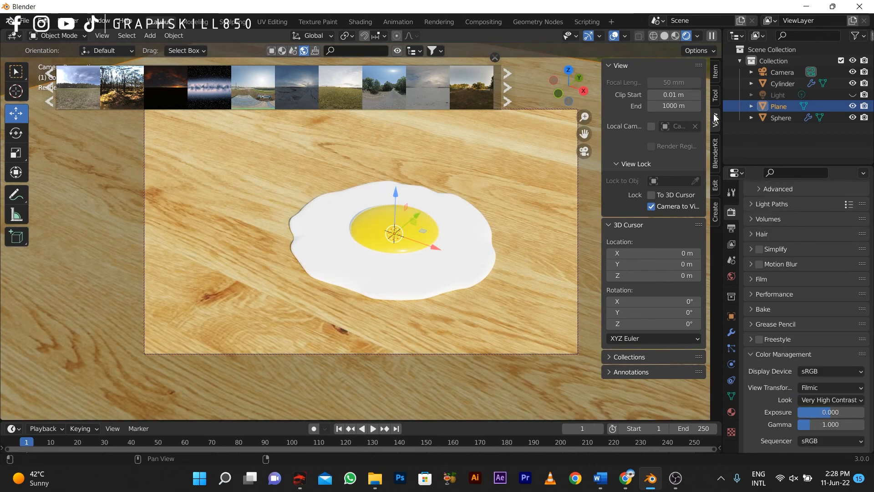
Hide the wooden plane and show it again to check the egg alone, and set the color management exposure to -2.013
left_click(853, 106)
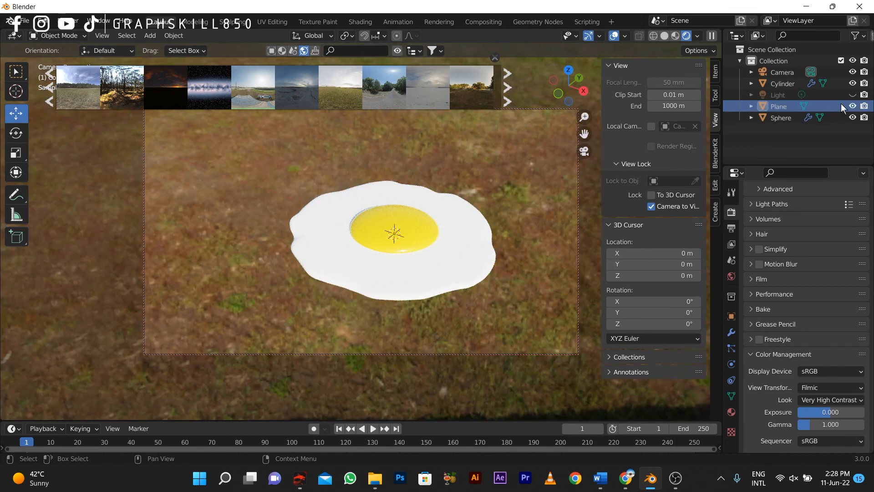
left_click(852, 106)
left_click(379, 234)
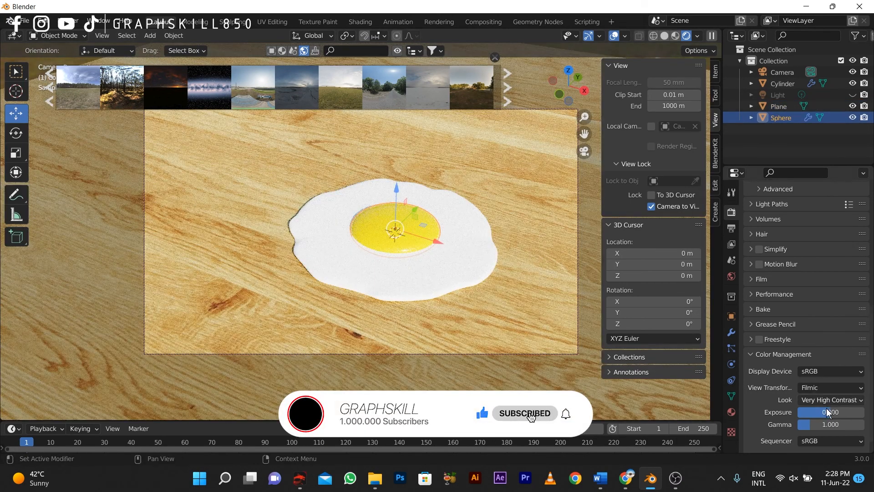
mouse_move(828, 411)
left_mouse_down()
mouse_move(815, 411)
mouse_move(825, 412)
left_mouse_up()
Shift the camera so the egg sits slightly further right and lower in the frame, and close the BlenderKit asset bar
left_click(242, 277)
middle_click_drag(256, 279, 256, 280, "shift")
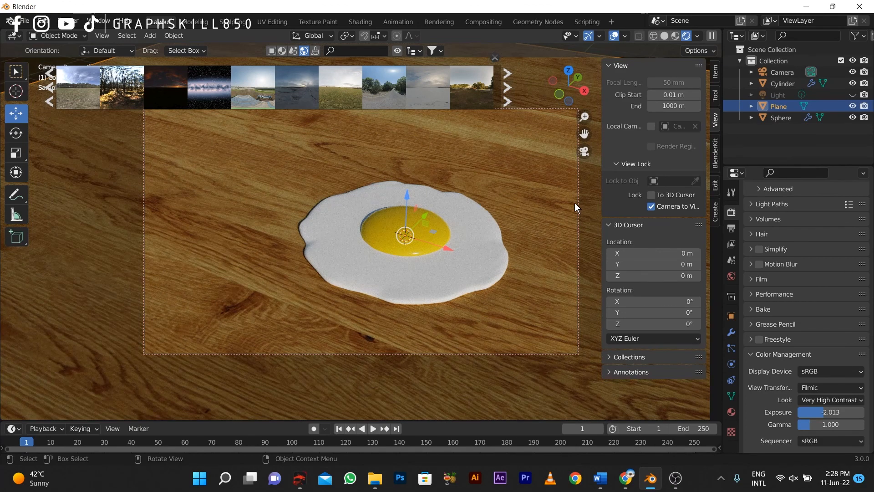
left_click(495, 57)
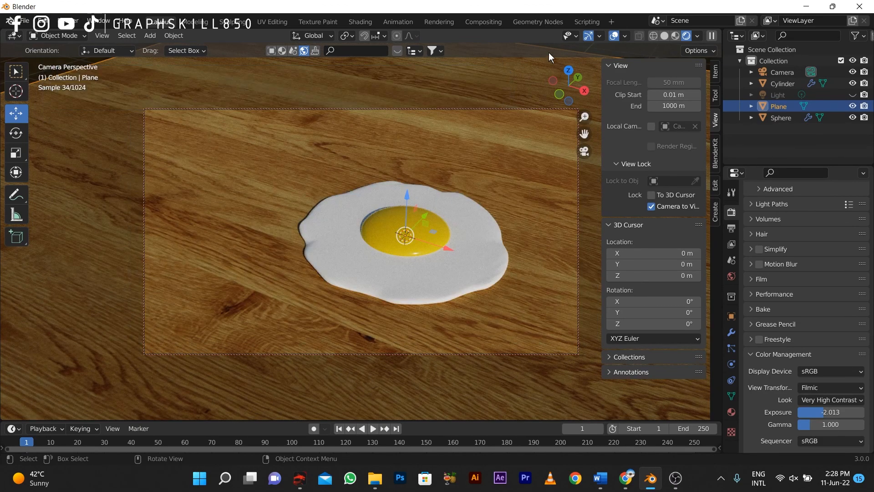